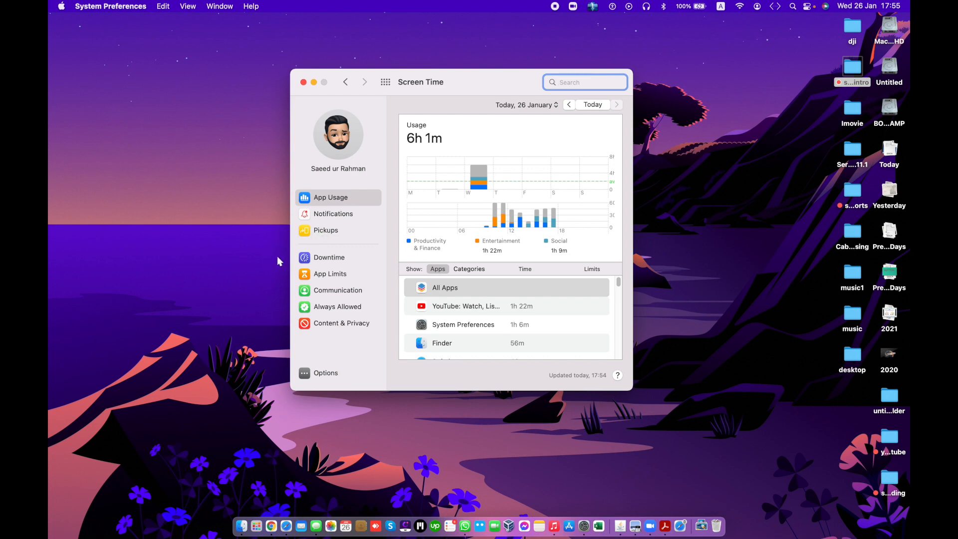
Open the Screen Time settings and view app usage for yesterday, this week and today.
{"action": "left_click", "coordinate": [386, 87]}
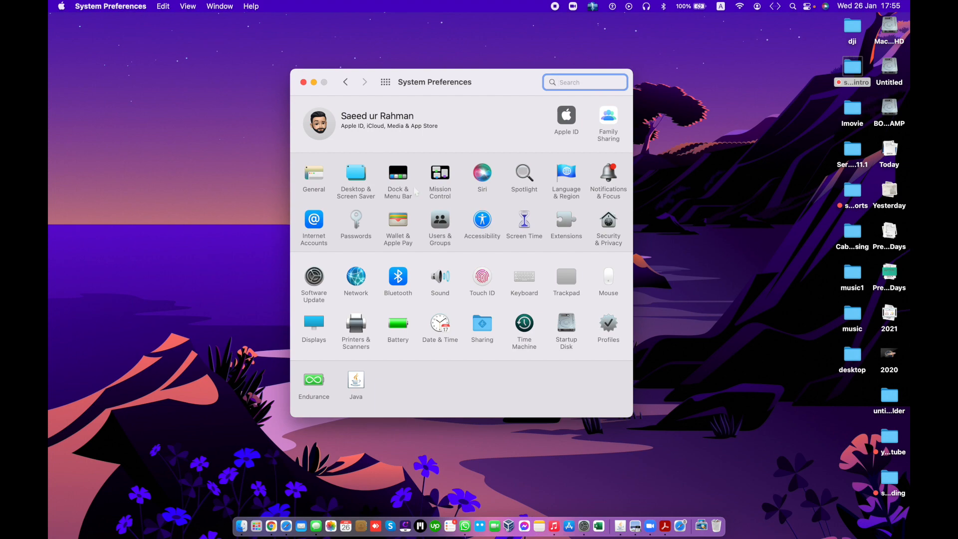
{"action": "left_click", "coordinate": [519, 226]}
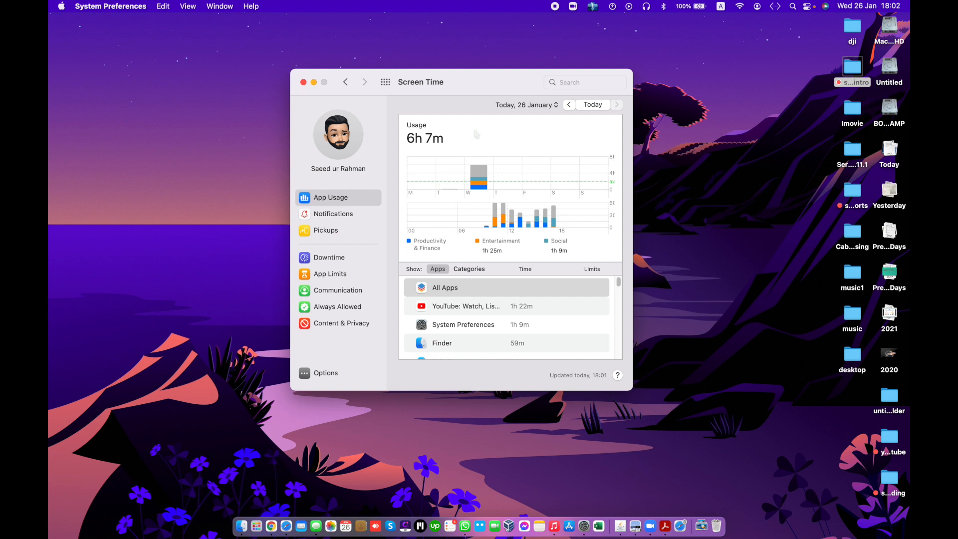
{"action": "left_click", "coordinate": [590, 107]}
{"action": "left_click", "coordinate": [569, 105]}
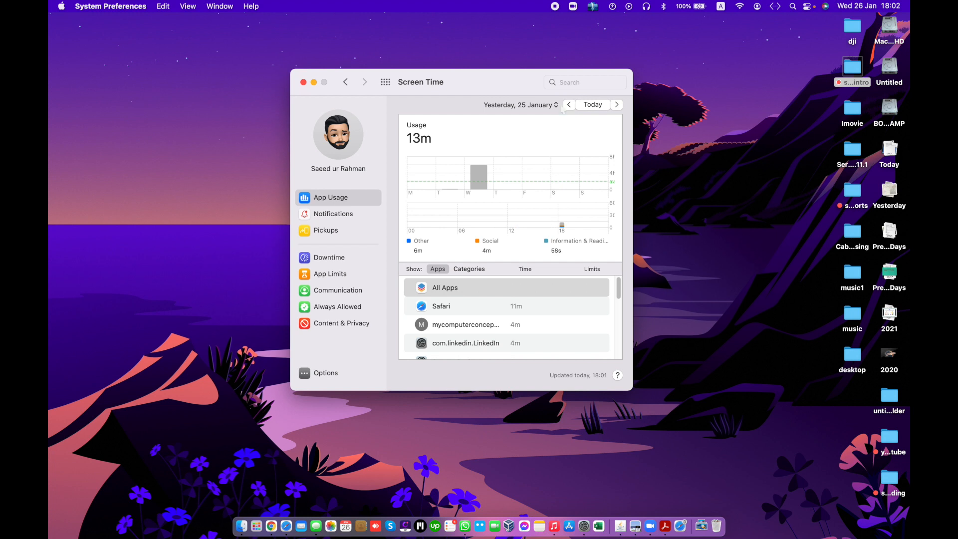
{"action": "left_click", "coordinate": [541, 105]}
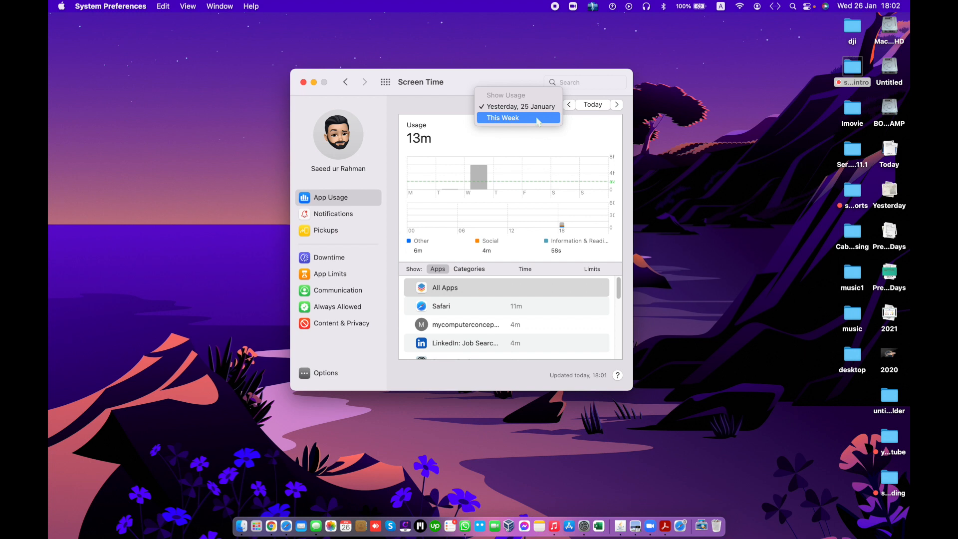
{"action": "left_click", "coordinate": [538, 118]}
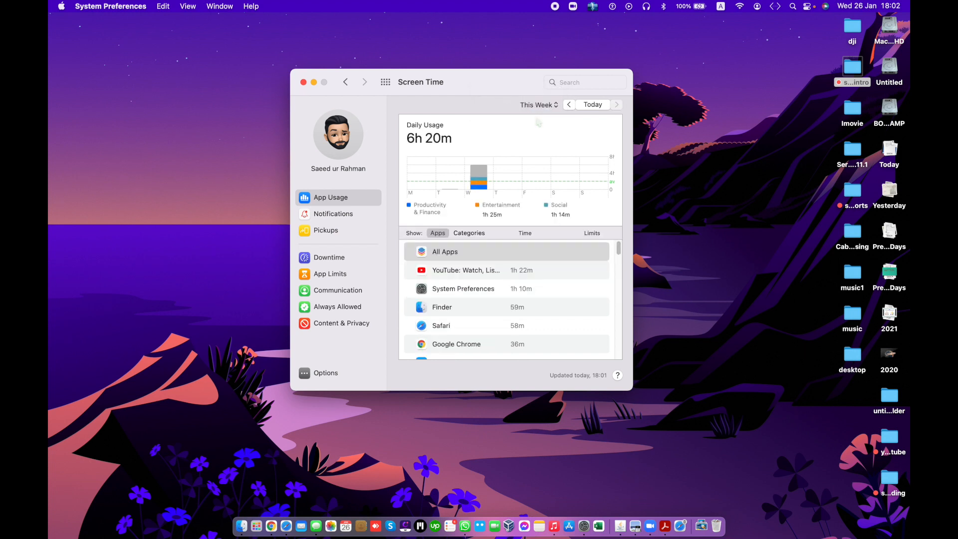
{"action": "left_click", "coordinate": [593, 105]}
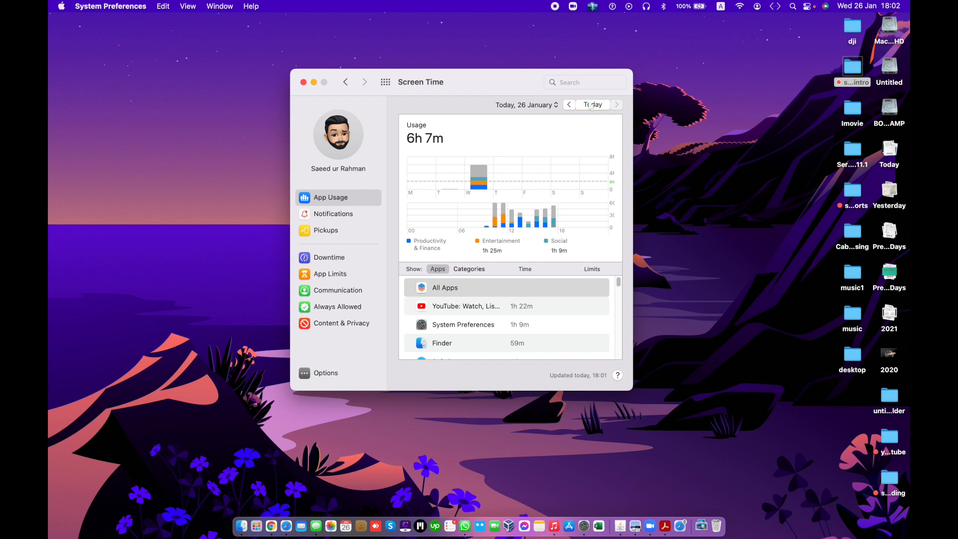
View the Screen Time notification statistics for yesterday, this week and today.
{"action": "left_click", "coordinate": [354, 214]}
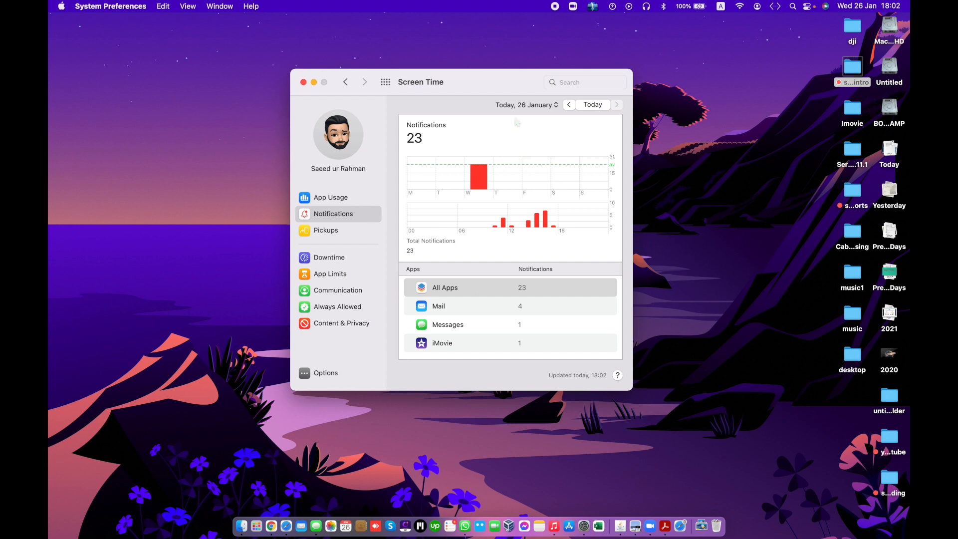
{"action": "left_click", "coordinate": [594, 105]}
{"action": "left_click", "coordinate": [568, 105]}
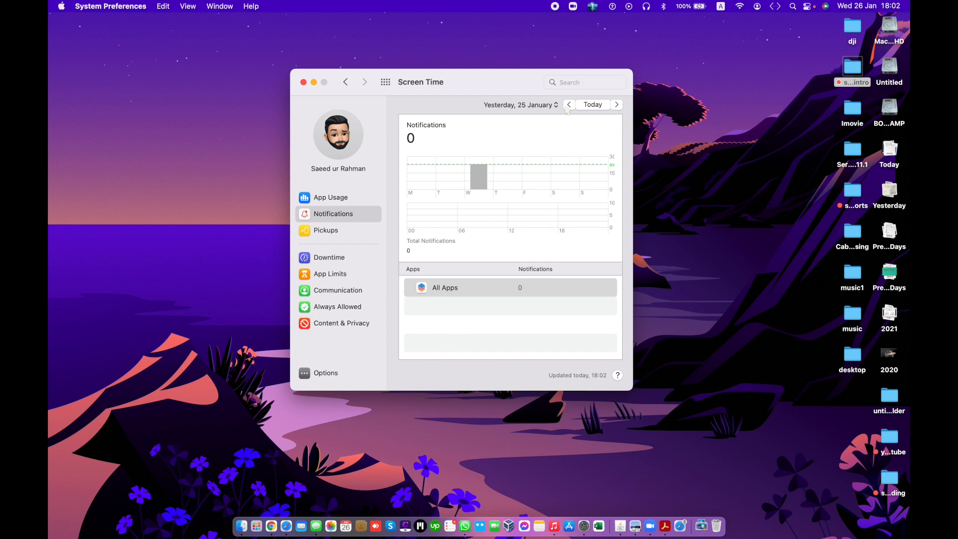
{"action": "left_click", "coordinate": [578, 107]}
{"action": "left_click", "coordinate": [569, 105]}
{"action": "left_click", "coordinate": [539, 105]}
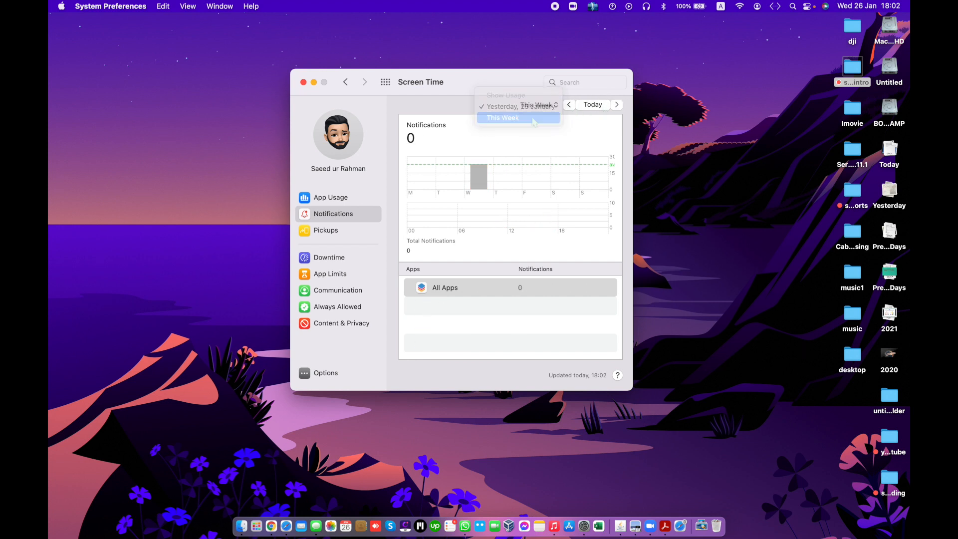
{"action": "left_click", "coordinate": [534, 118]}
{"action": "left_click", "coordinate": [593, 105]}
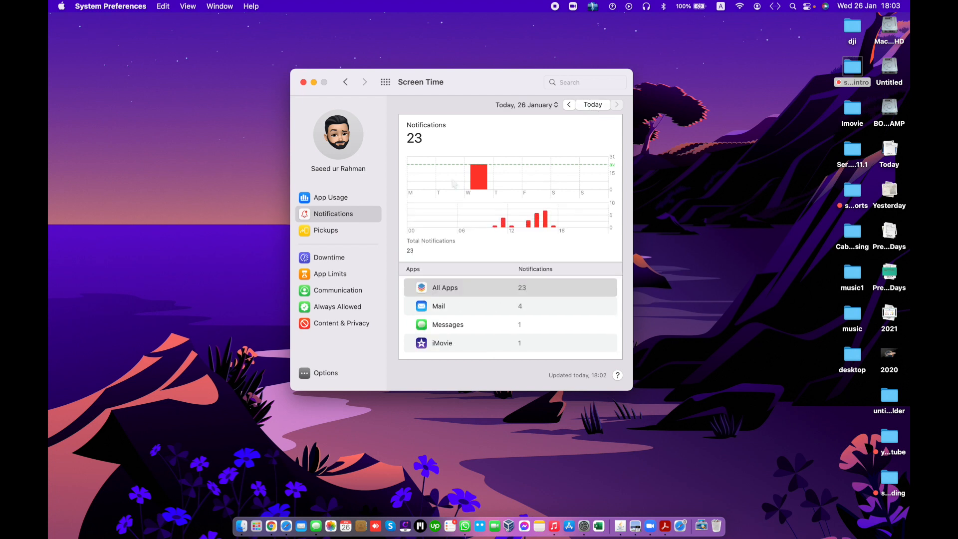
View today's device pickups, including those for WhatsApp Messenger, and compare them with yesterday and this week.
{"action": "left_click", "coordinate": [327, 231]}
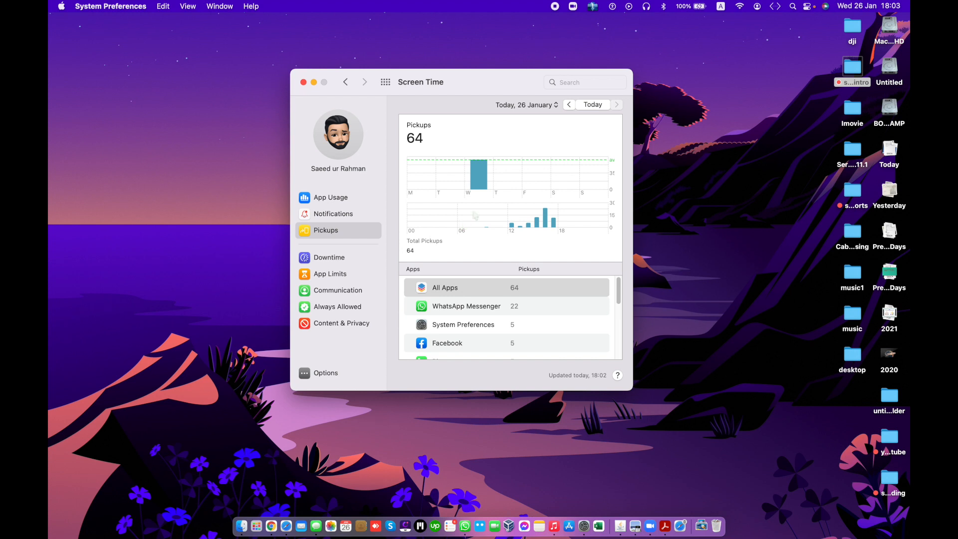
{"action": "left_click", "coordinate": [471, 306]}
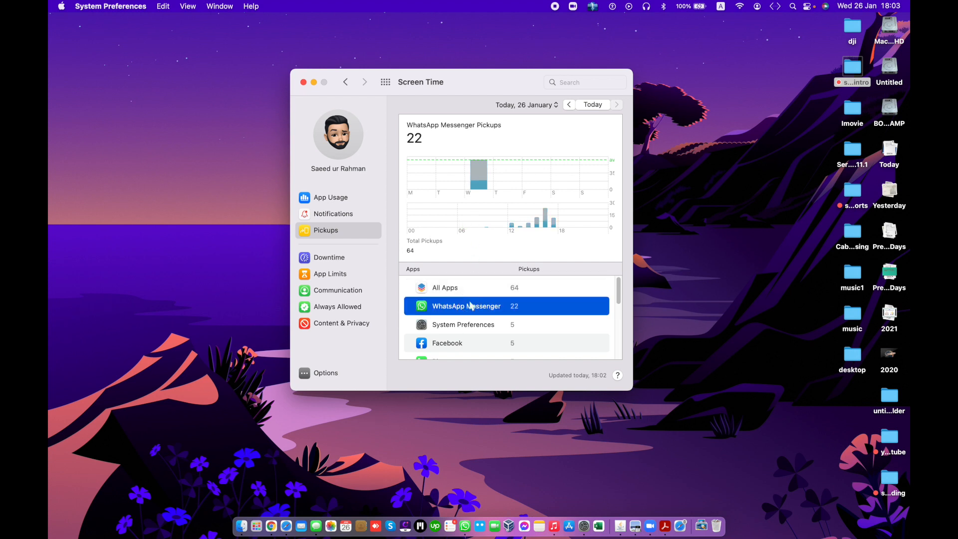
{"action": "left_click", "coordinate": [569, 104]}
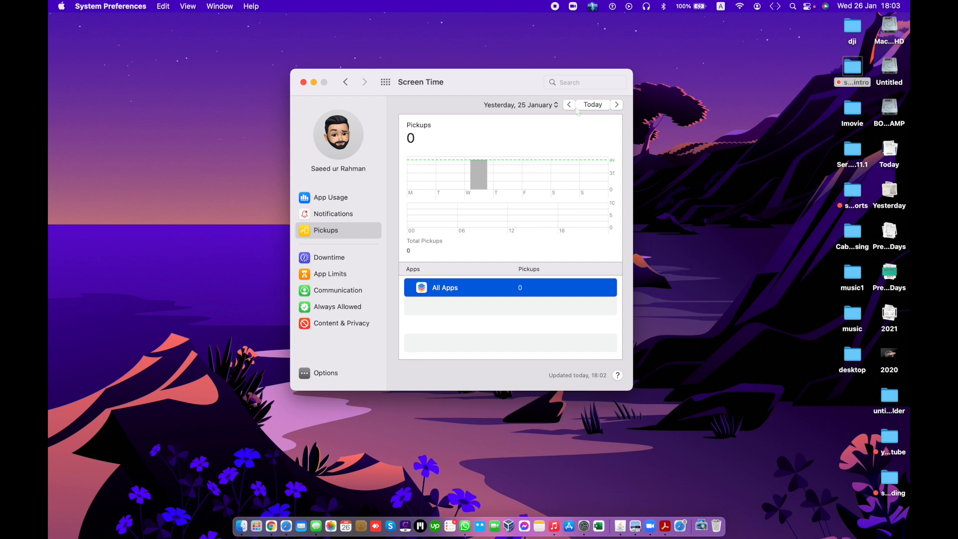
{"action": "left_click", "coordinate": [579, 107]}
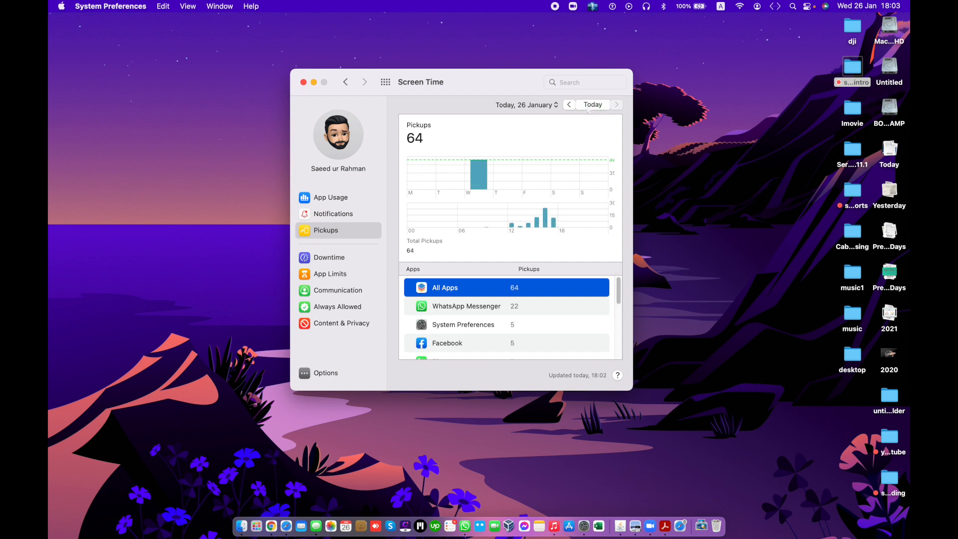
{"action": "left_click", "coordinate": [569, 105]}
{"action": "left_click", "coordinate": [549, 104]}
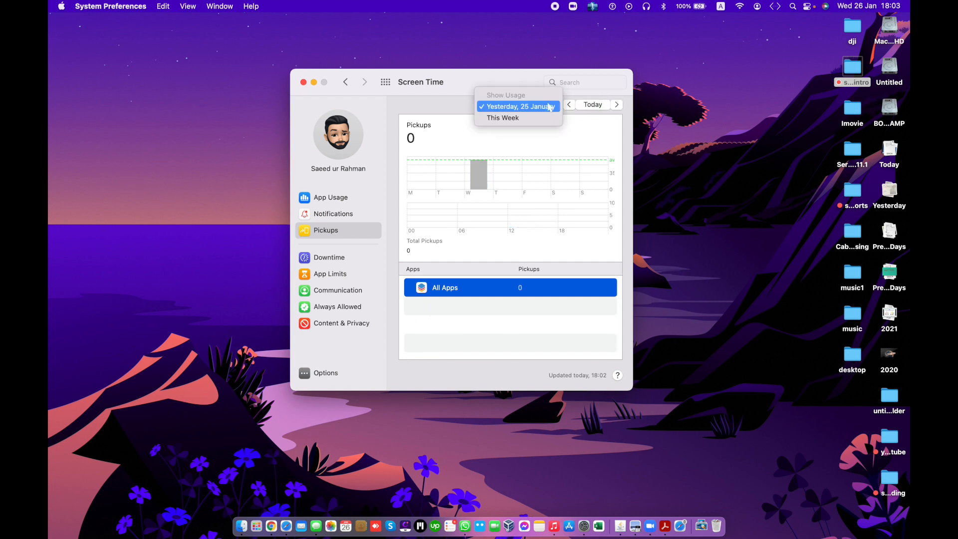
{"action": "left_click", "coordinate": [544, 118]}
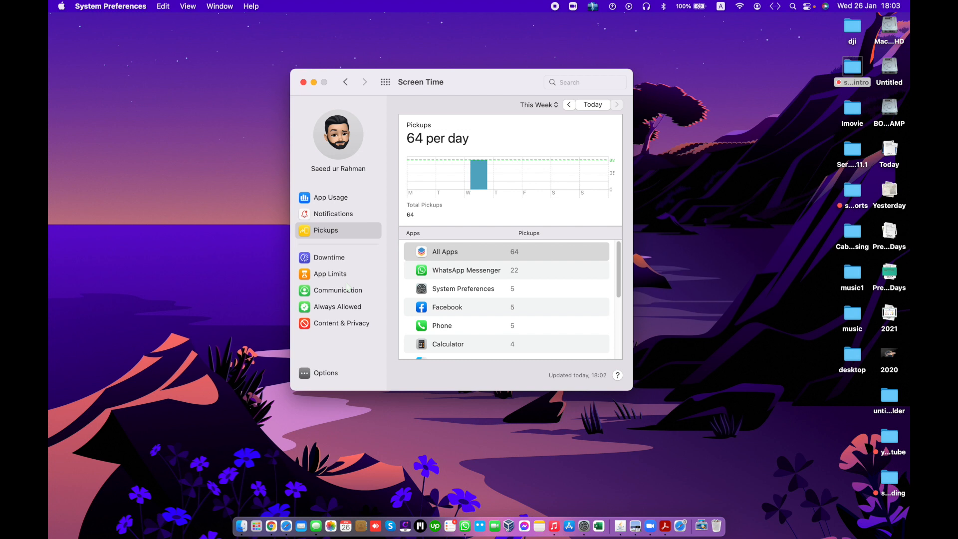
Turn on downtime, accept the notice about other iCloud devices, and switch its schedule off and back on.
{"action": "left_click", "coordinate": [334, 258]}
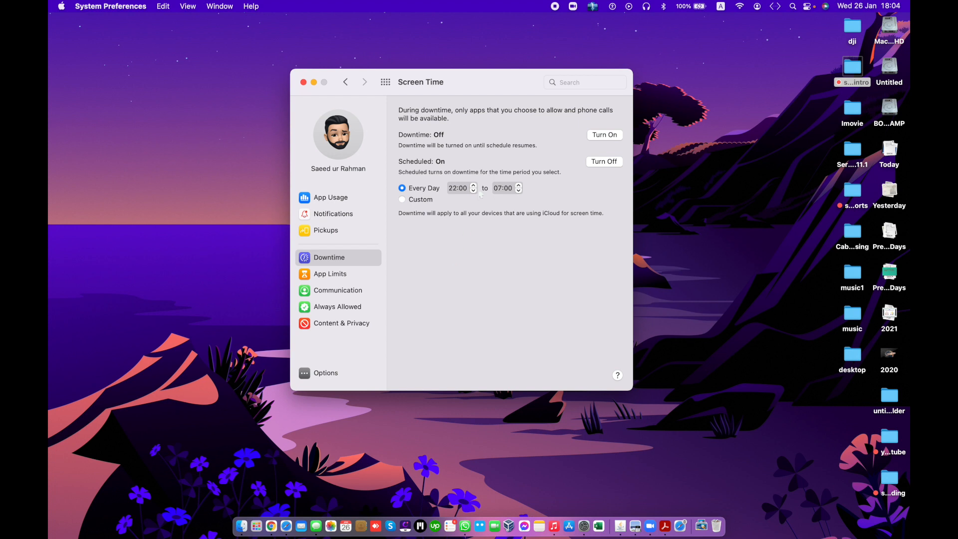
{"action": "left_click", "coordinate": [607, 135]}
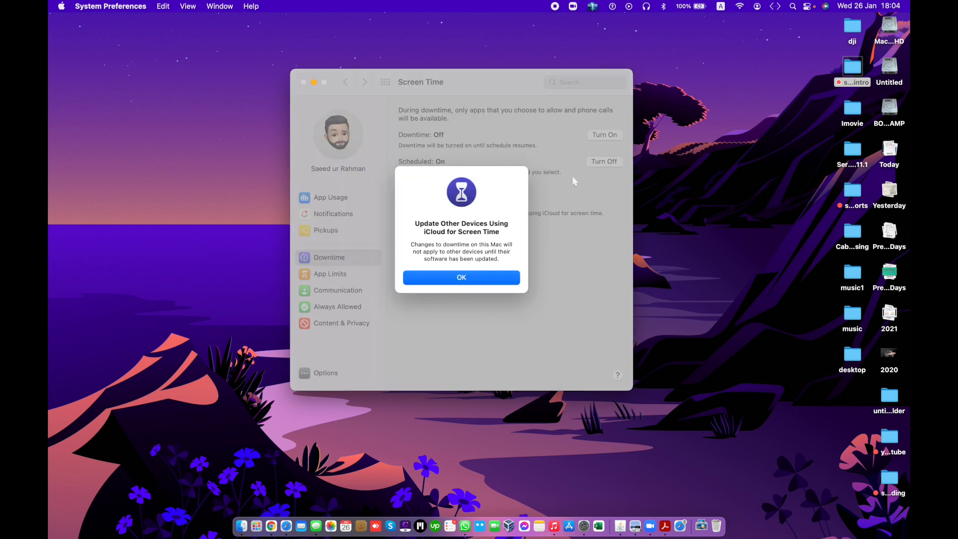
{"action": "left_click", "coordinate": [453, 275]}
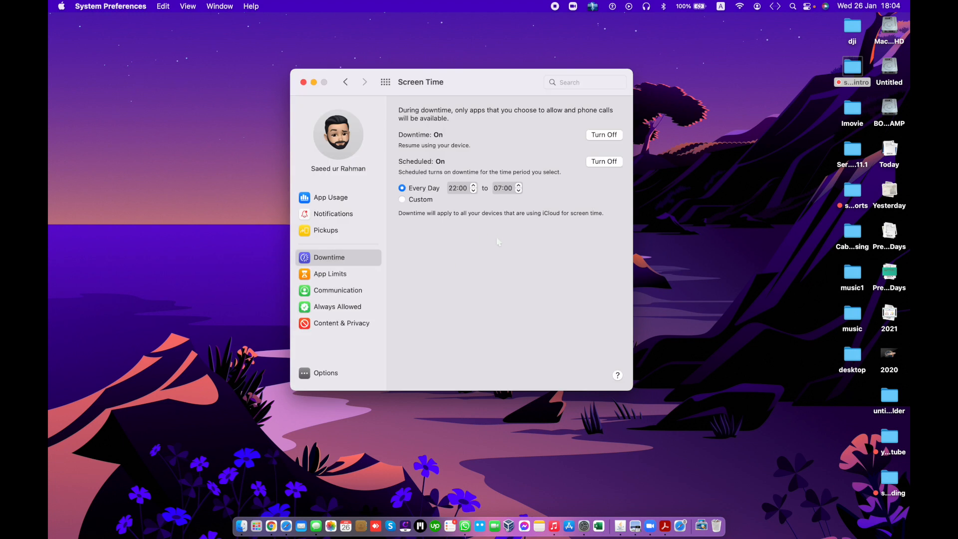
{"action": "left_click", "coordinate": [604, 161]}
{"action": "left_click", "coordinate": [604, 161]}
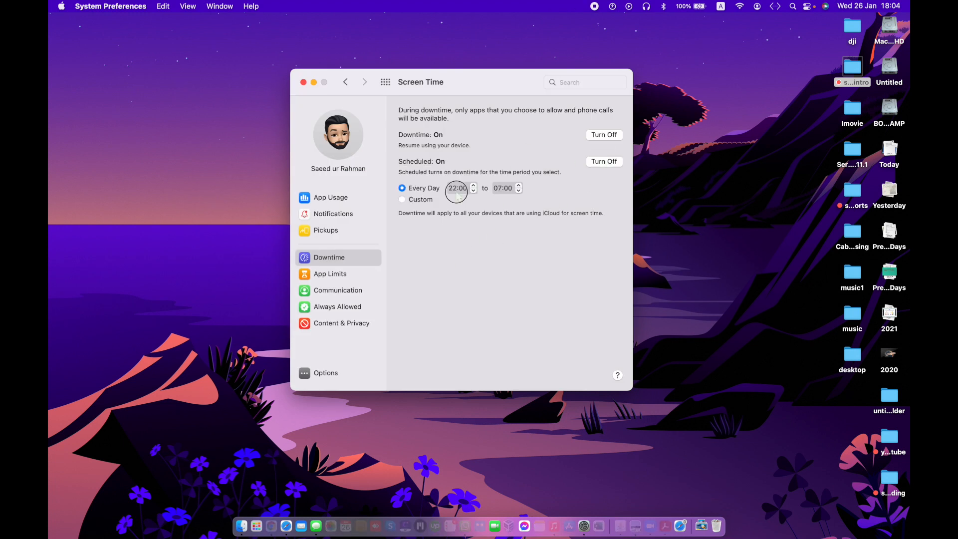
Change the downtime schedule to Custom, and turn off both downtime and its schedule.
{"action": "left_click", "coordinate": [422, 200]}
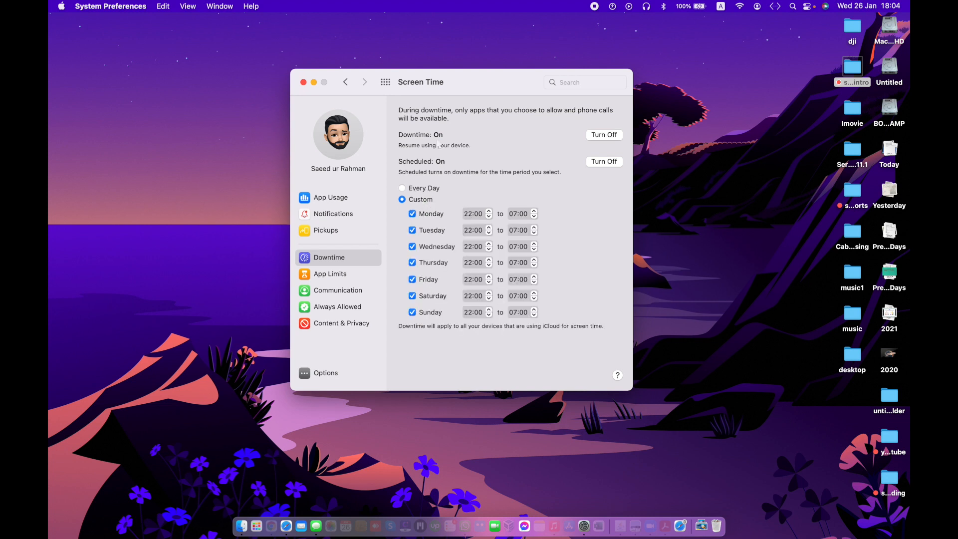
{"action": "left_click", "coordinate": [616, 135]}
{"action": "left_click", "coordinate": [598, 161]}
Begin a new app limit and look through the available app categories, expanding the Other category.
{"action": "left_click", "coordinate": [336, 290]}
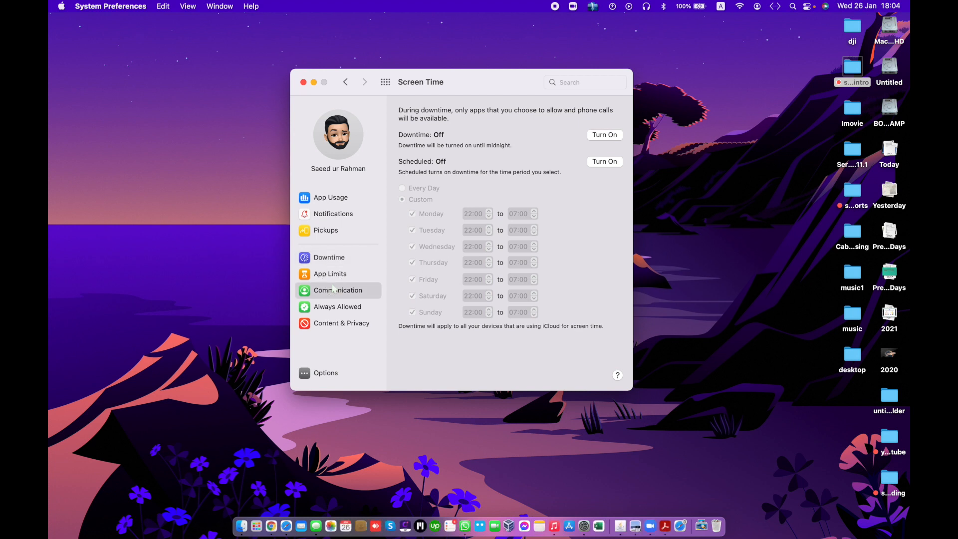
{"action": "left_click", "coordinate": [339, 276]}
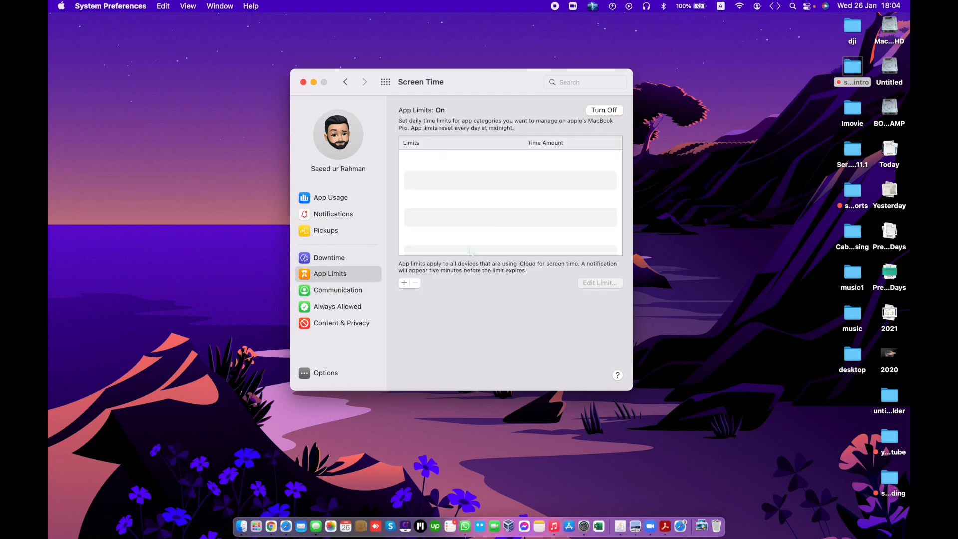
{"action": "left_click", "coordinate": [454, 176]}
{"action": "left_click", "coordinate": [405, 283]}
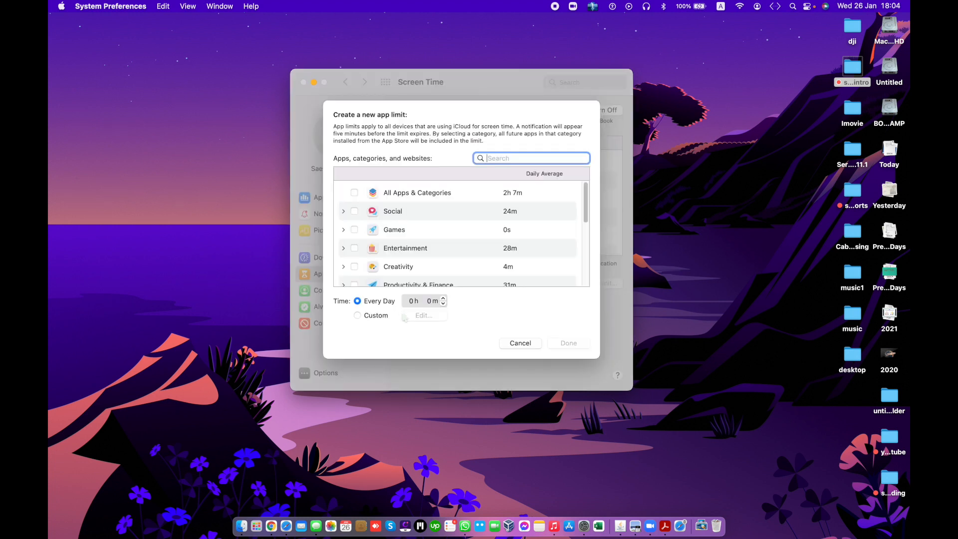
{"action": "scroll", "coordinate": [457, 237], "scroll_direction": "down", "scroll_amount": 5}
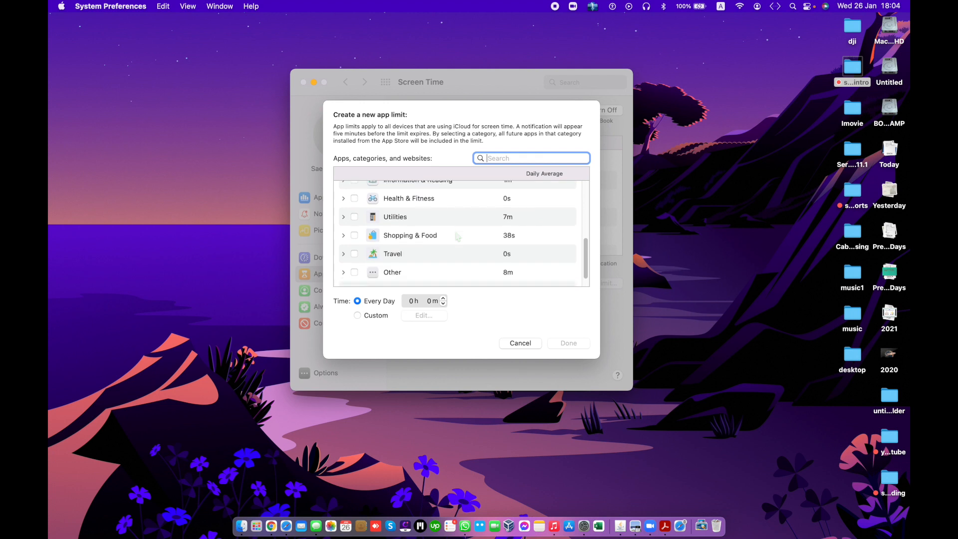
{"action": "scroll", "coordinate": [457, 238], "scroll_direction": "up", "scroll_amount": 2}
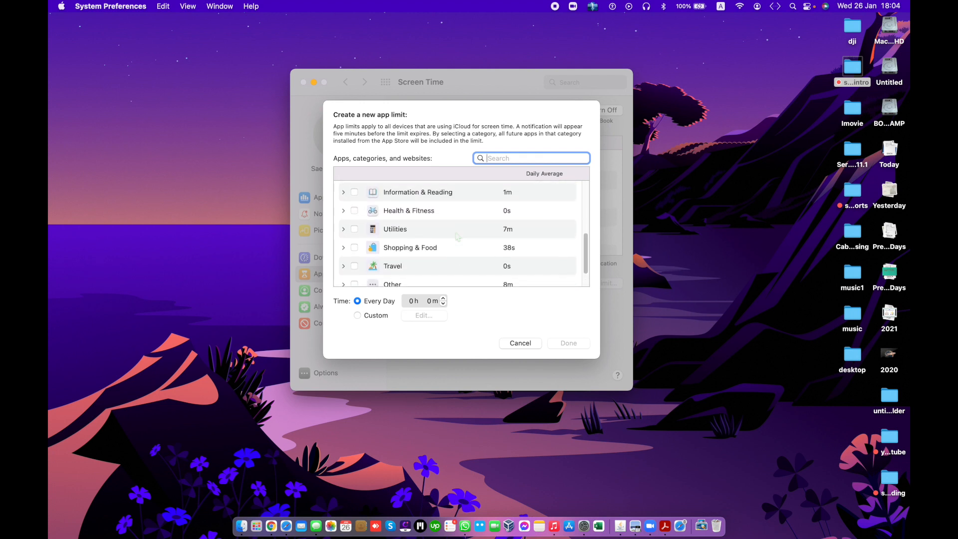
{"action": "scroll", "coordinate": [460, 253], "scroll_direction": "down", "scroll_amount": 2}
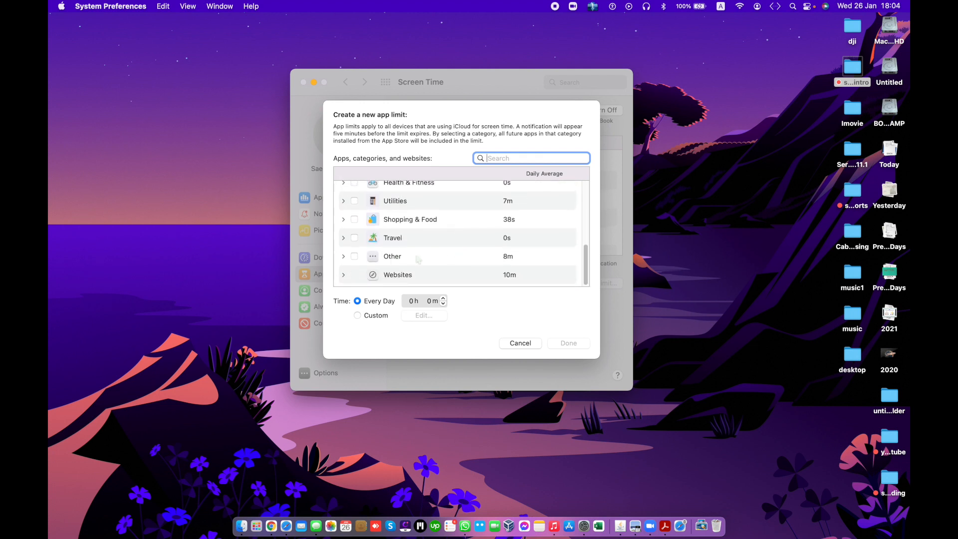
{"action": "left_click", "coordinate": [343, 256]}
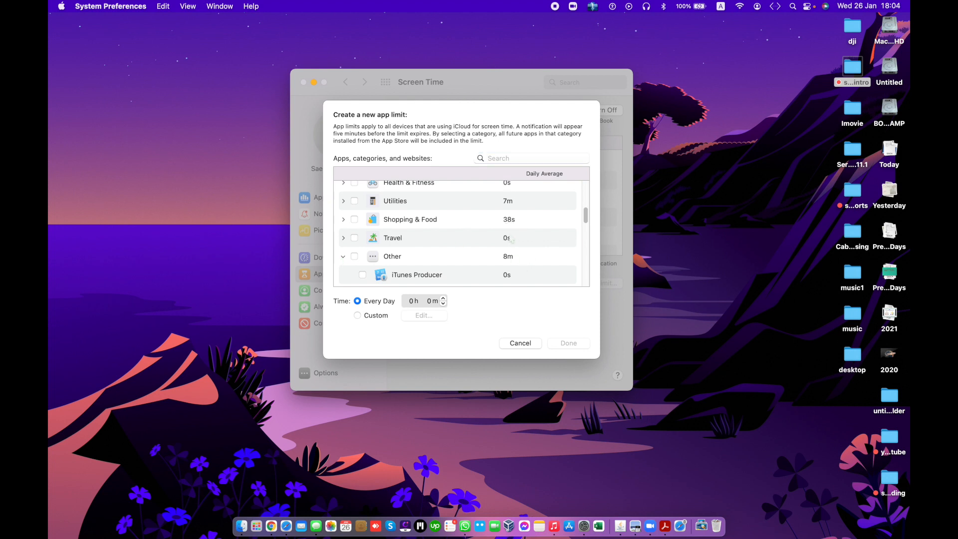
Try out an app limit covering the Social category with a Custom time, and cancel it without saving.
{"action": "scroll", "coordinate": [489, 233], "scroll_direction": "up", "scroll_amount": 10}
{"action": "left_click", "coordinate": [355, 212]}
{"action": "left_click", "coordinate": [343, 212]}
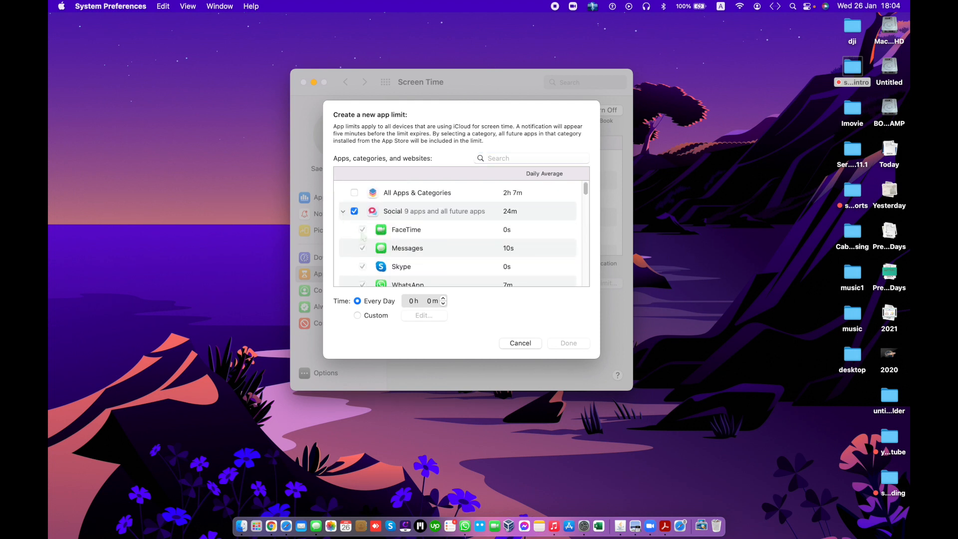
{"action": "scroll", "coordinate": [479, 268], "scroll_direction": "down", "scroll_amount": 3}
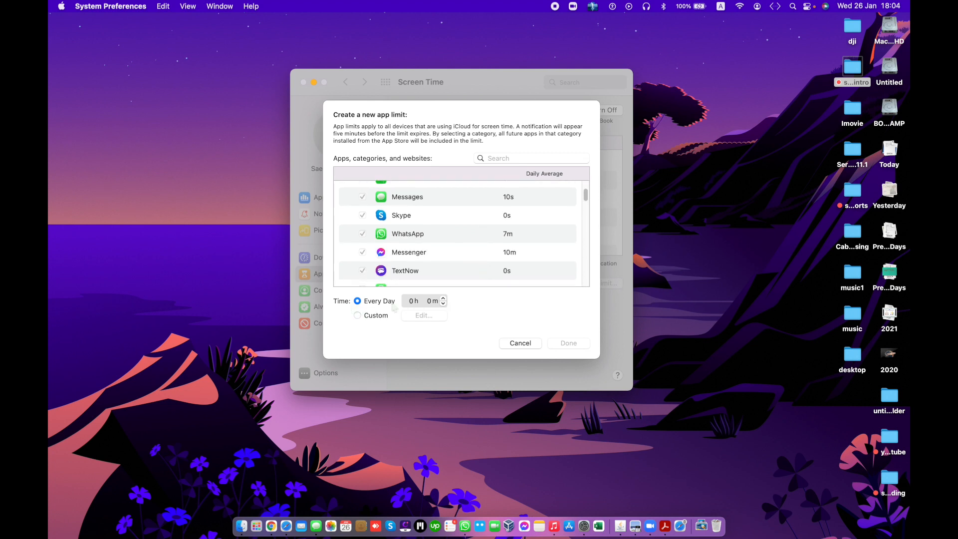
{"action": "key", "text": "Tab"}
{"action": "key", "text": "Tab"}
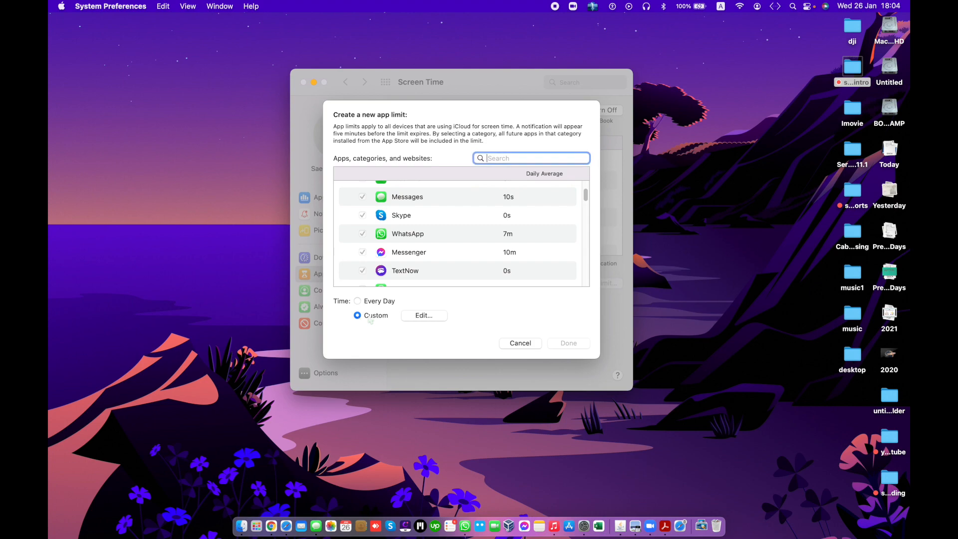
{"action": "left_click", "coordinate": [520, 343]}
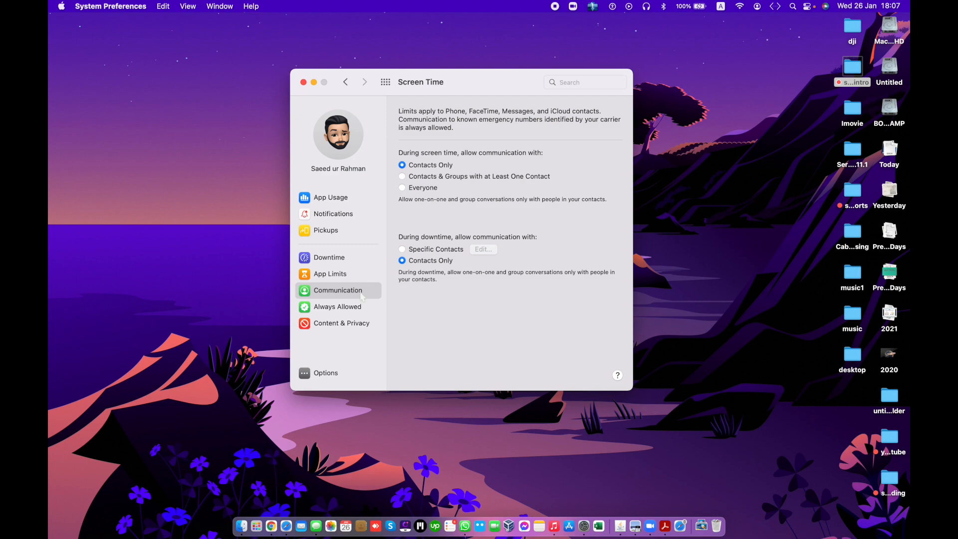
Look through the list of apps that can be always allowed during downtime.
{"action": "left_click", "coordinate": [352, 308]}
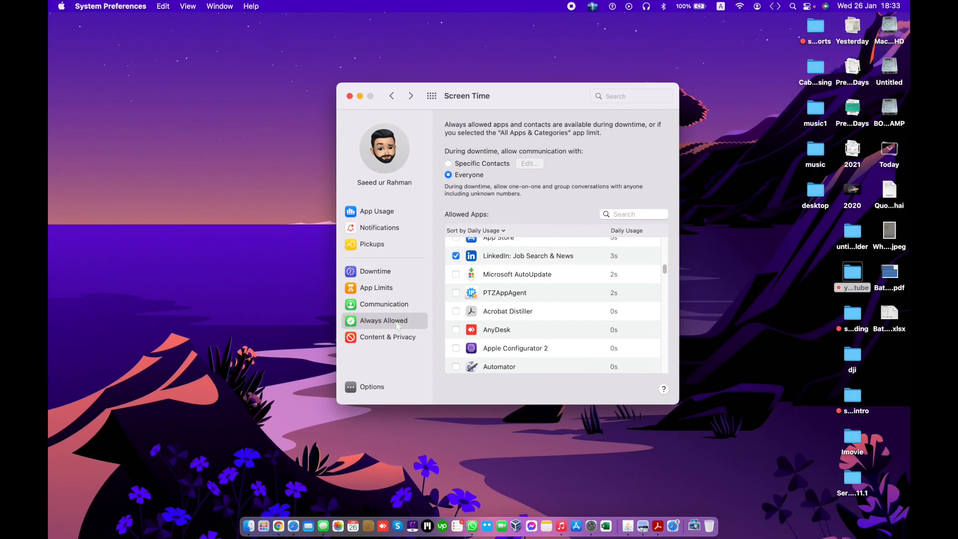
{"action": "scroll", "coordinate": [530, 307], "scroll_direction": "down", "scroll_amount": 4}
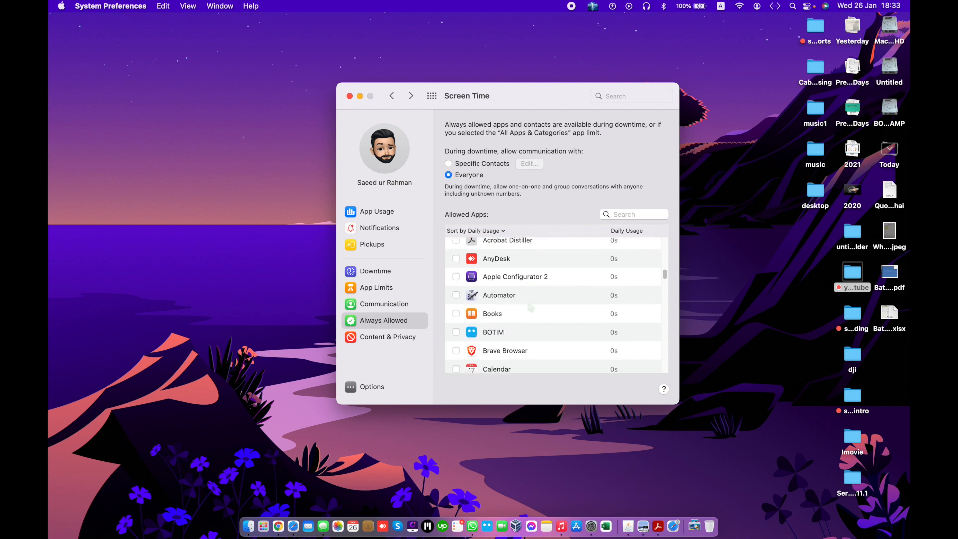
{"action": "scroll", "coordinate": [530, 307], "scroll_direction": "up", "scroll_amount": 5}
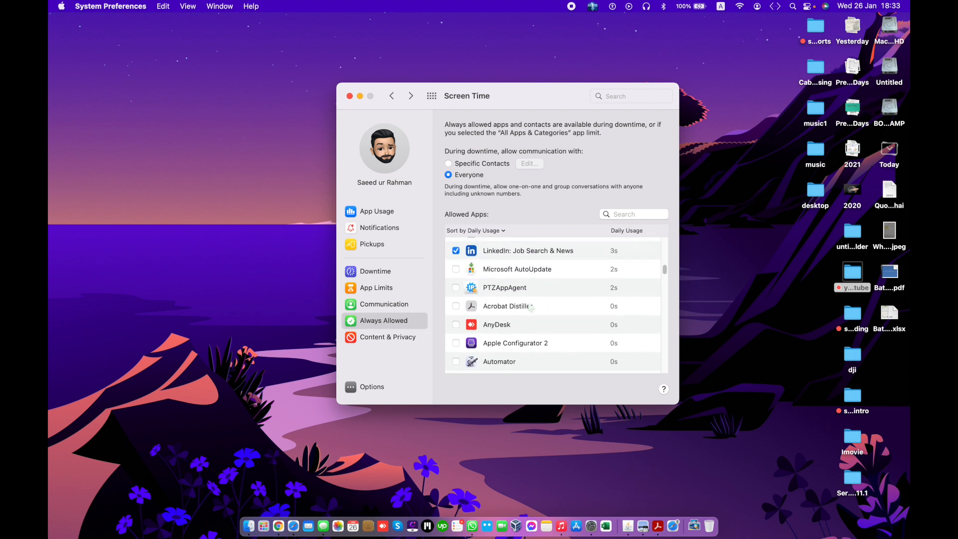
Go back through the always allowed apps list to the apps with the highest daily usage.
{"action": "scroll", "coordinate": [530, 307], "scroll_direction": "up", "scroll_amount": 4}
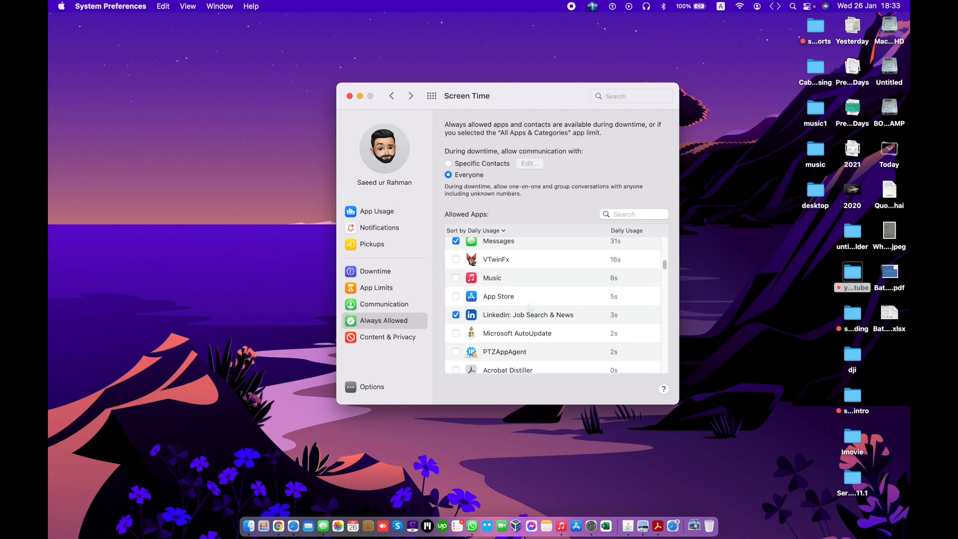
{"action": "scroll", "coordinate": [530, 307], "scroll_direction": "up", "scroll_amount": 3}
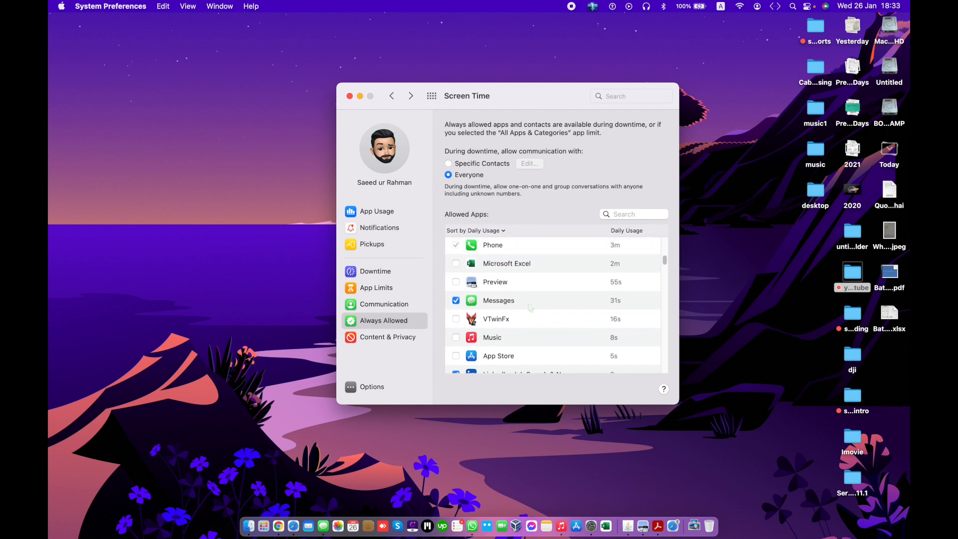
{"action": "scroll", "coordinate": [530, 307], "scroll_direction": "up", "scroll_amount": 3}
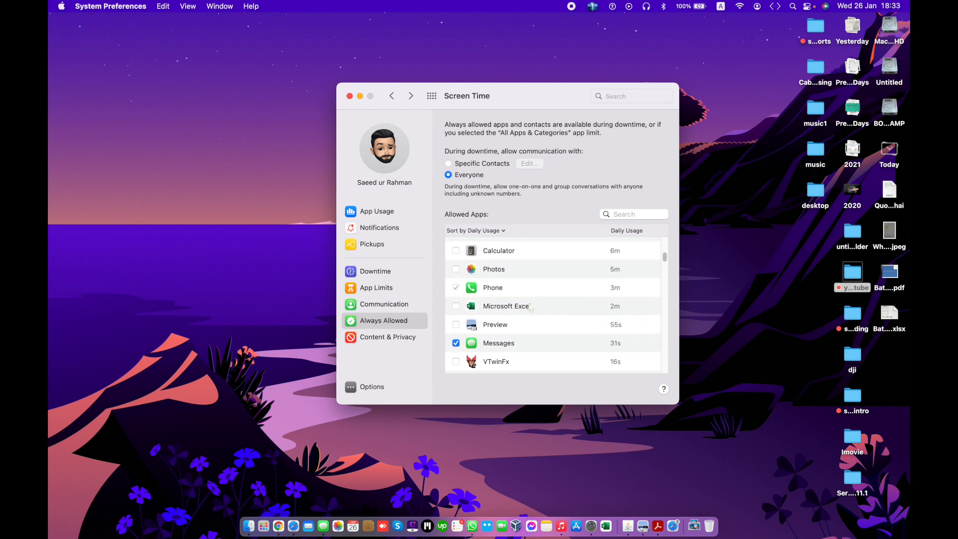
{"action": "scroll", "coordinate": [530, 309], "scroll_direction": "up", "scroll_amount": 3}
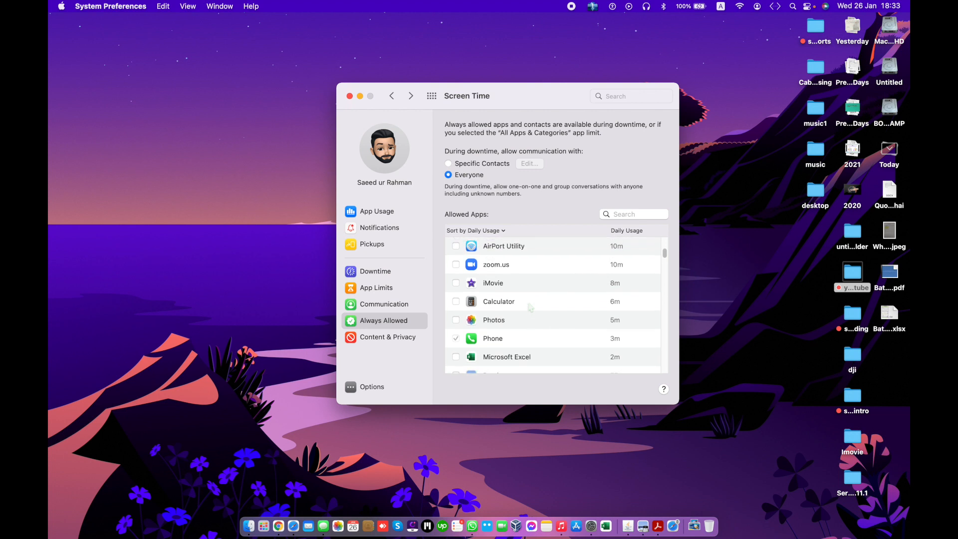
{"action": "scroll", "coordinate": [530, 307], "scroll_direction": "up", "scroll_amount": 6}
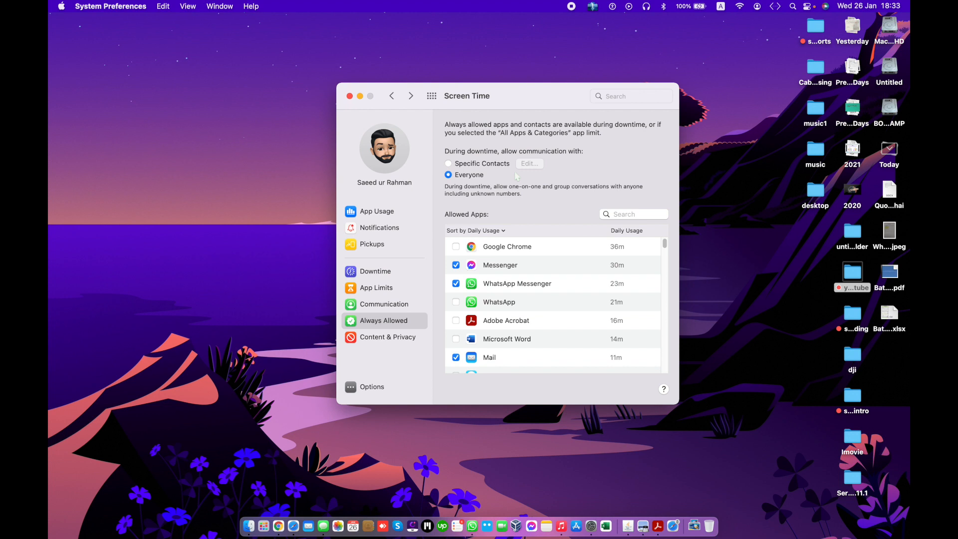
Try limiting downtime communication to Specific Contacts, check the ways to add contacts, and cancel without adding any.
{"action": "left_click", "coordinate": [481, 165]}
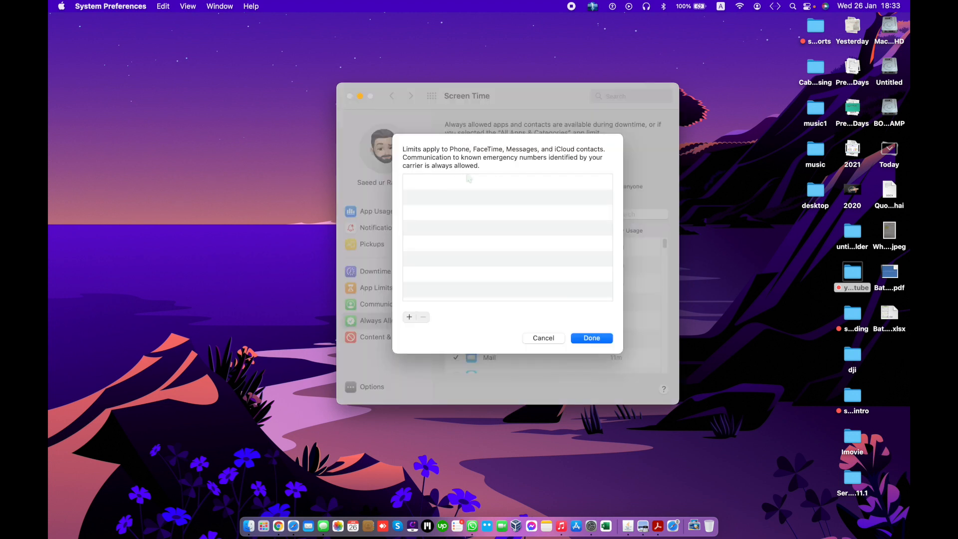
{"action": "left_click", "coordinate": [538, 342]}
{"action": "left_click", "coordinate": [467, 165]}
{"action": "left_click", "coordinate": [410, 317]}
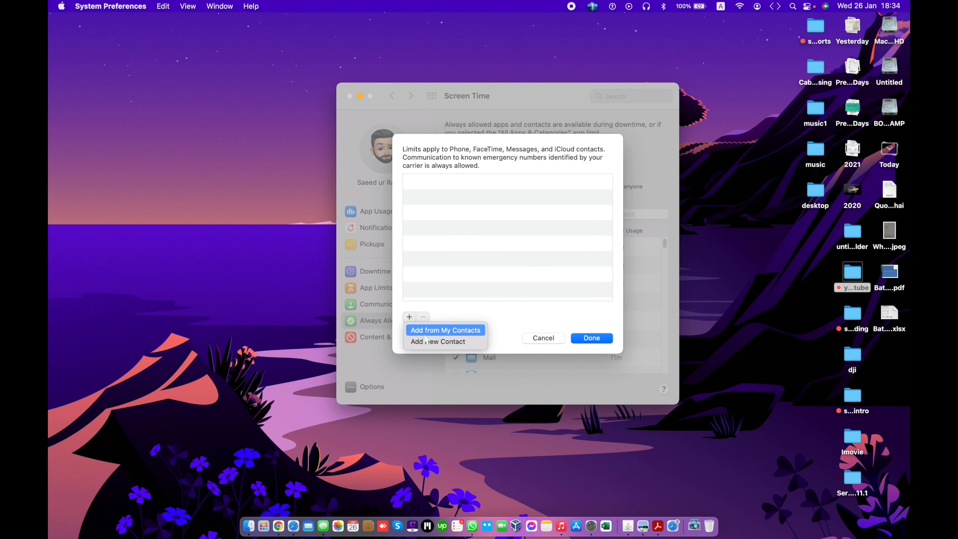
{"action": "left_click", "coordinate": [572, 317]}
{"action": "left_click", "coordinate": [583, 337]}
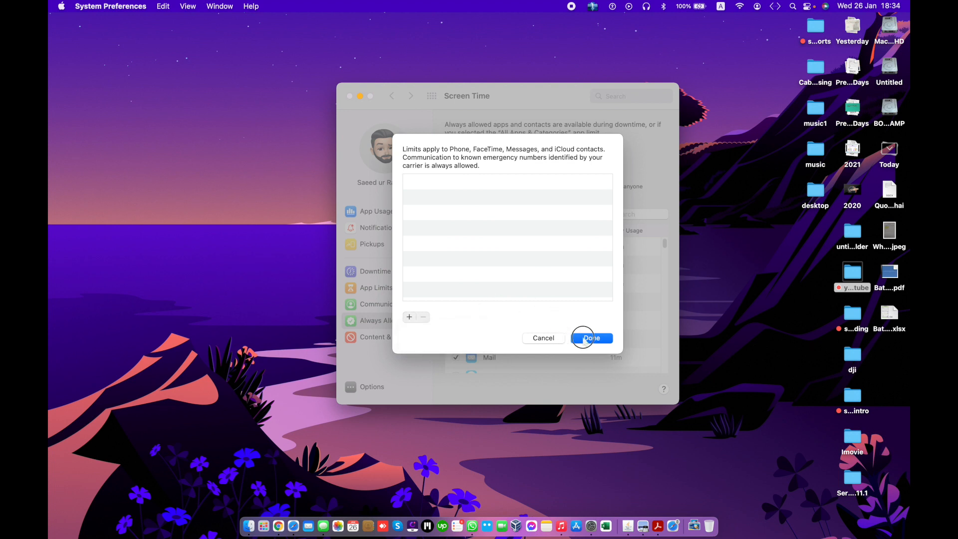
{"action": "left_click", "coordinate": [553, 342]}
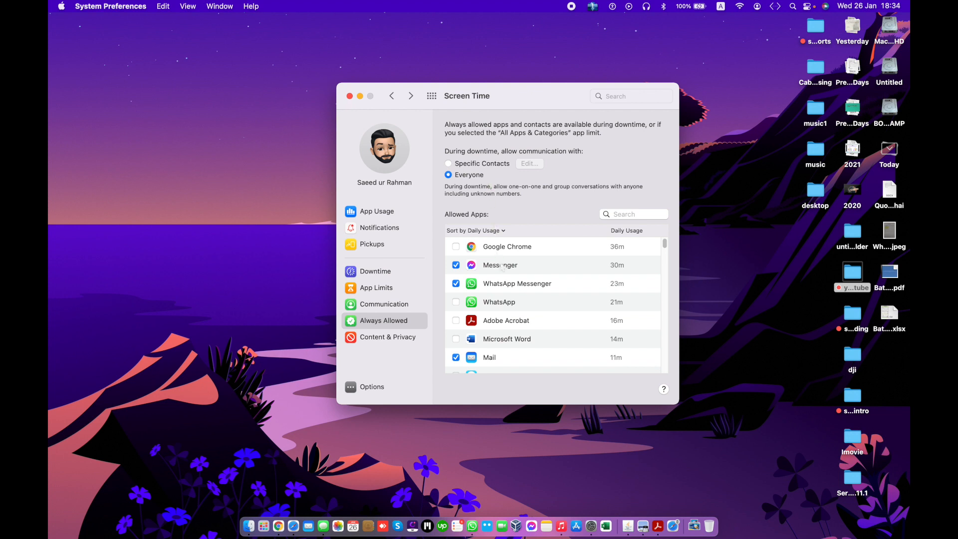
Examine which apps in the Allowed Apps list are permitted during downtime, as far as FaceTime and Fiverr.
{"action": "scroll", "coordinate": [511, 289], "scroll_direction": "down", "scroll_amount": 10}
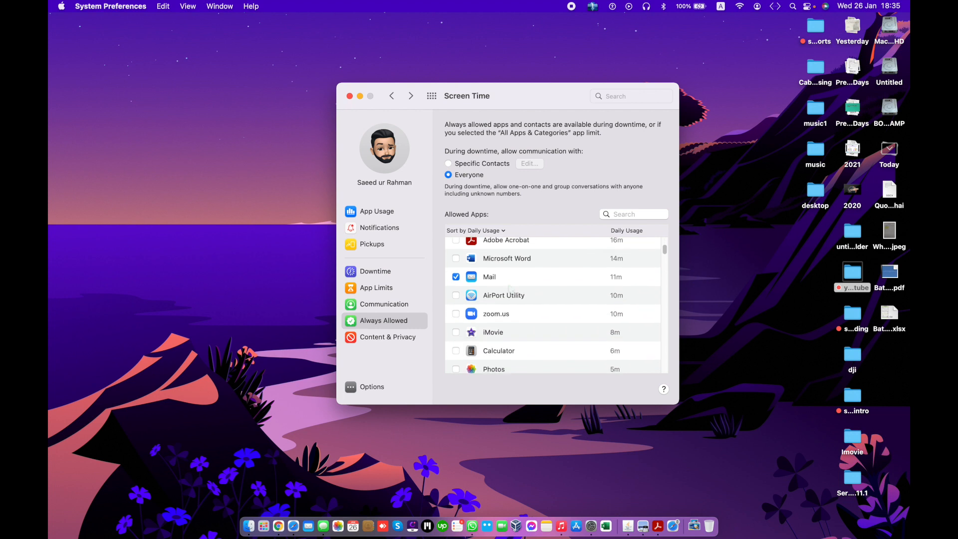
{"action": "scroll", "coordinate": [511, 289], "scroll_direction": "down", "scroll_amount": 15}
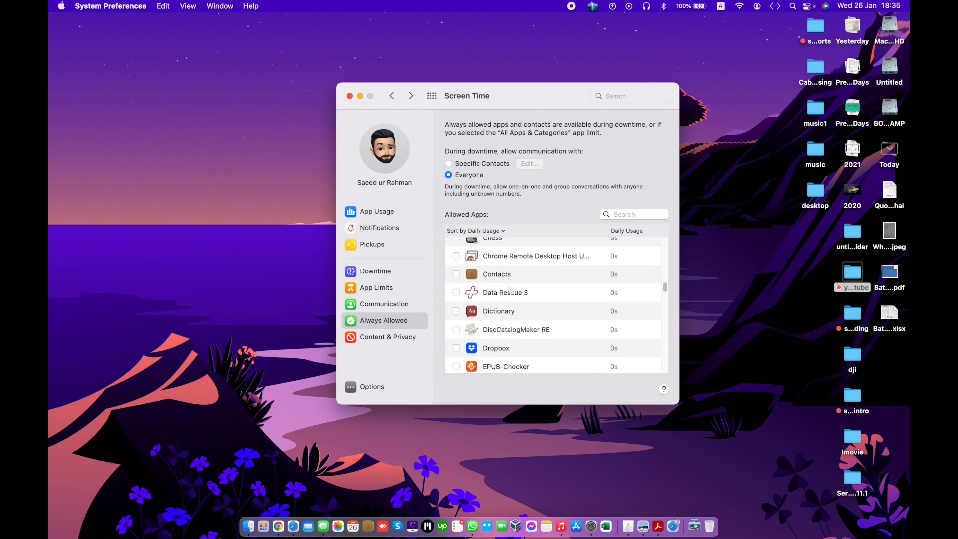
{"action": "scroll", "coordinate": [510, 290], "scroll_direction": "down", "scroll_amount": 5}
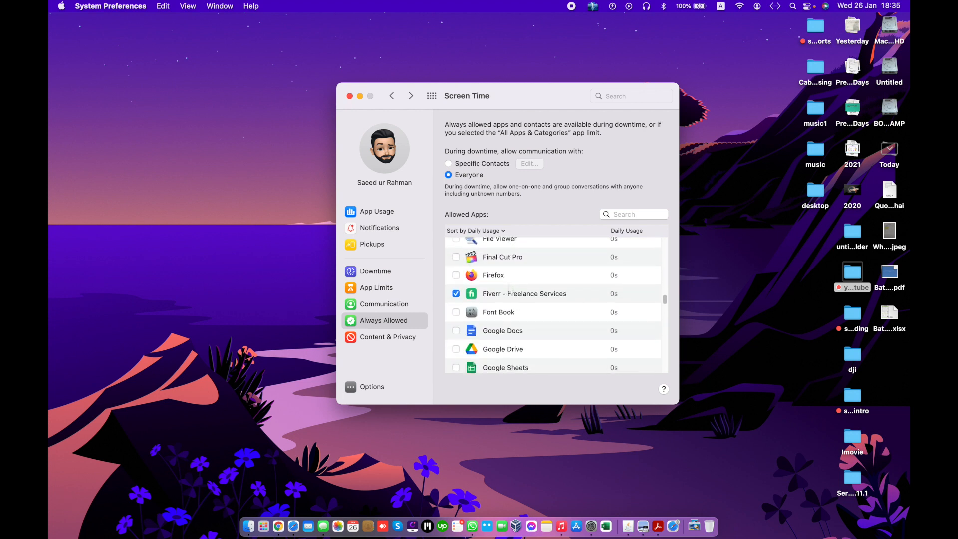
{"action": "scroll", "coordinate": [509, 289], "scroll_direction": "up", "scroll_amount": 10}
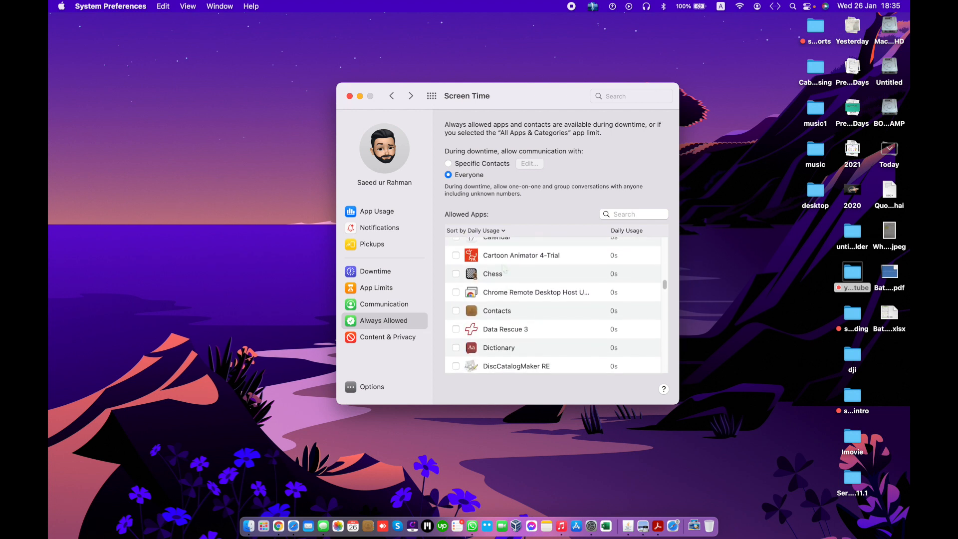
{"action": "scroll", "coordinate": [484, 295], "scroll_direction": "up", "scroll_amount": 8}
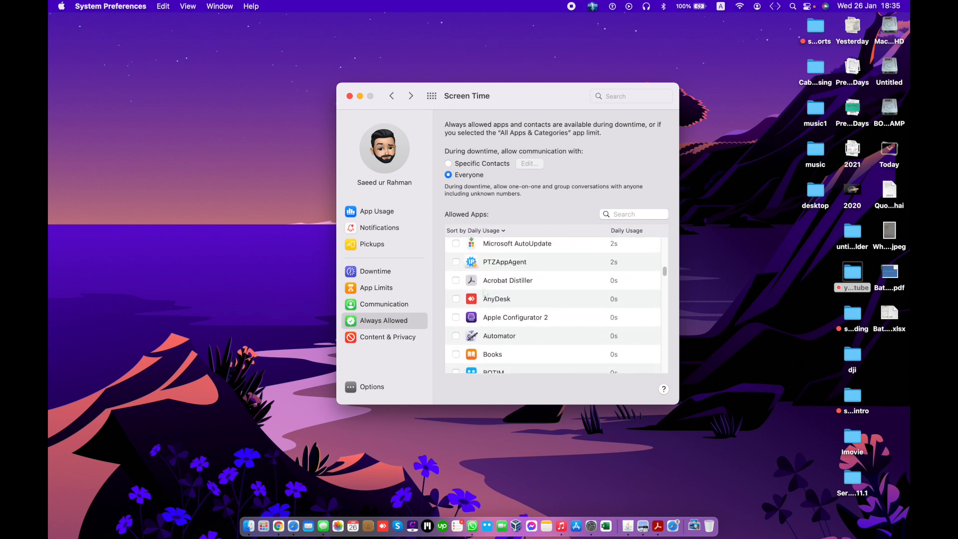
{"action": "scroll", "coordinate": [490, 292], "scroll_direction": "down", "scroll_amount": 3}
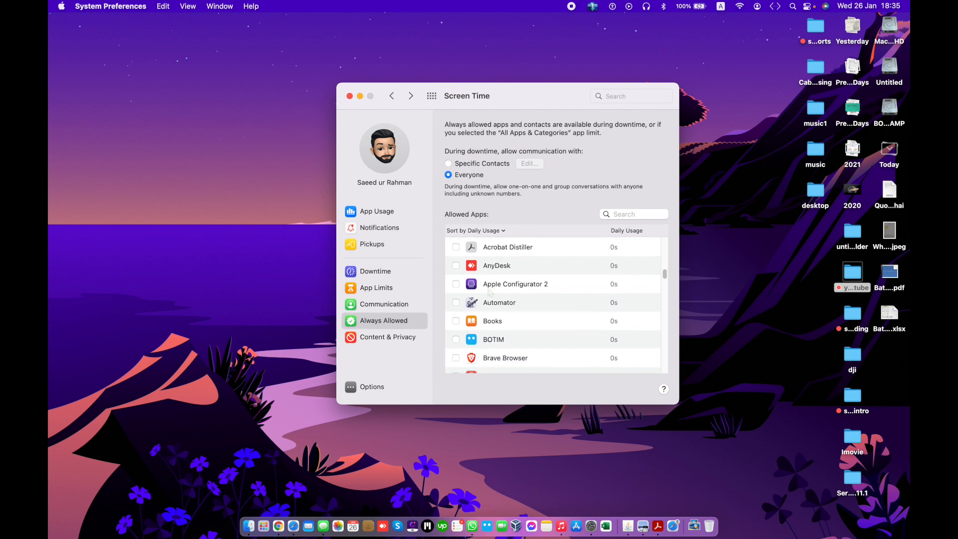
{"action": "scroll", "coordinate": [490, 292], "scroll_direction": "down", "scroll_amount": 6}
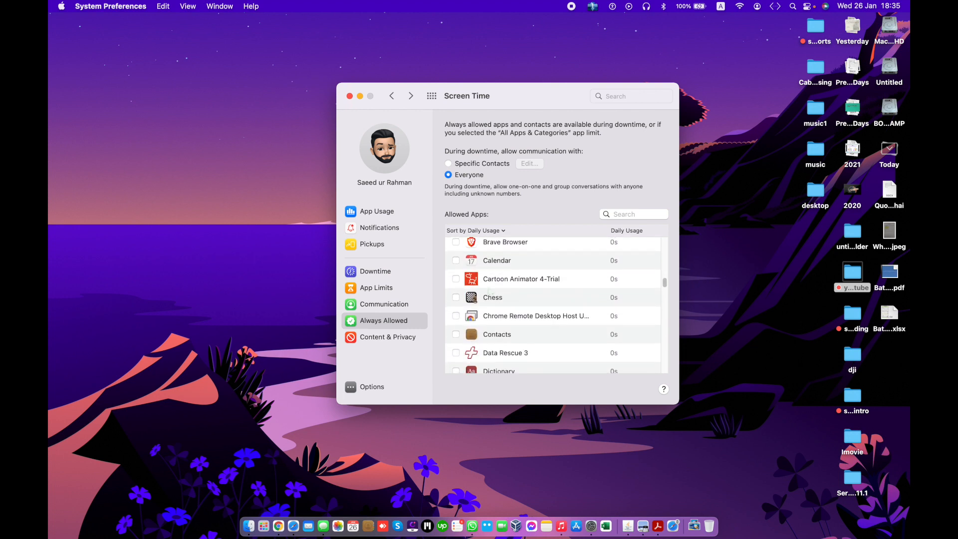
{"action": "scroll", "coordinate": [490, 291], "scroll_direction": "down", "scroll_amount": 4}
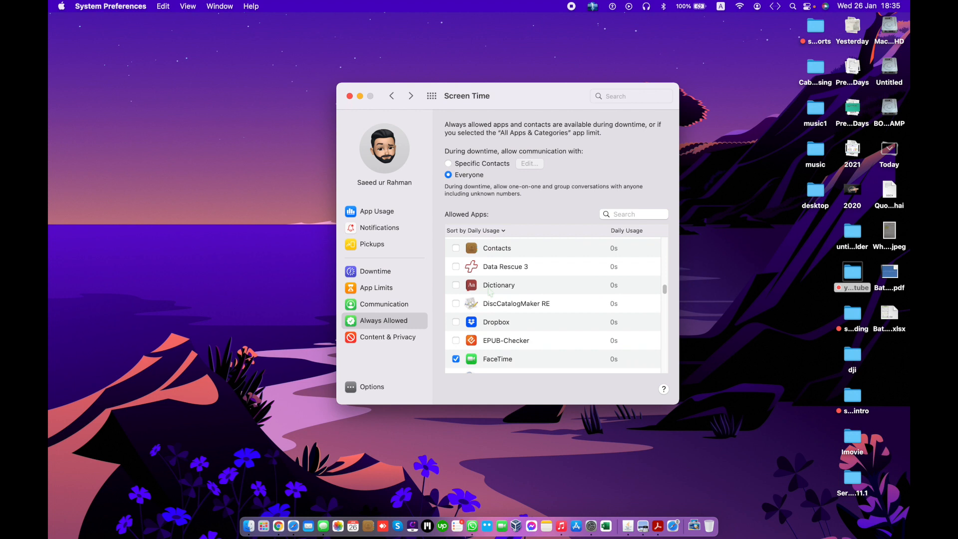
{"action": "scroll", "coordinate": [491, 294], "scroll_direction": "down", "scroll_amount": 3}
Check the sorting options of the Allowed Apps list, browse further down to Maps, and activate the app search.
{"action": "left_click", "coordinate": [501, 232]}
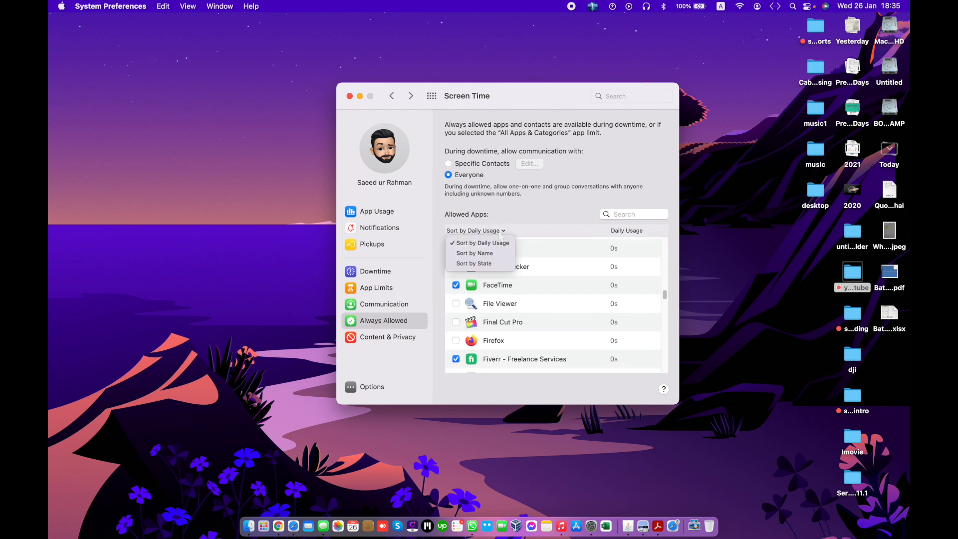
{"action": "left_click", "coordinate": [624, 239]}
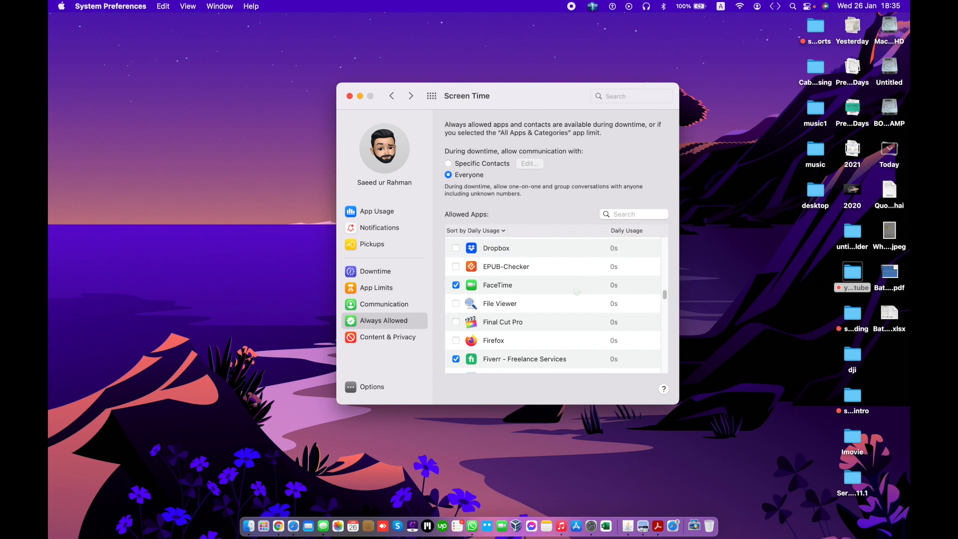
{"action": "scroll", "coordinate": [577, 292], "scroll_direction": "down", "scroll_amount": 10}
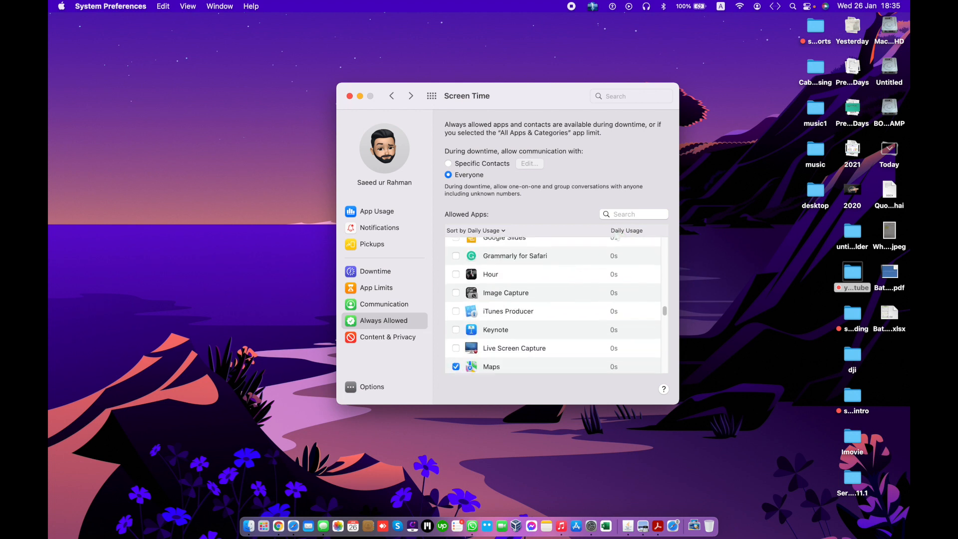
{"action": "left_click", "coordinate": [640, 215]}
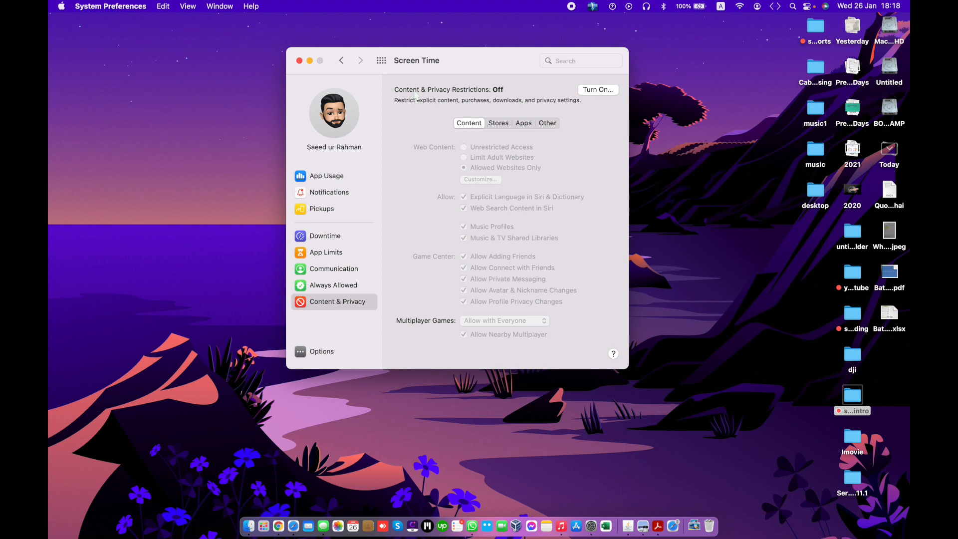
Turn on Content & Privacy Restrictions and set the web content to Limit Adult Websites, trying Unrestricted Access first.
{"action": "left_click", "coordinate": [596, 90]}
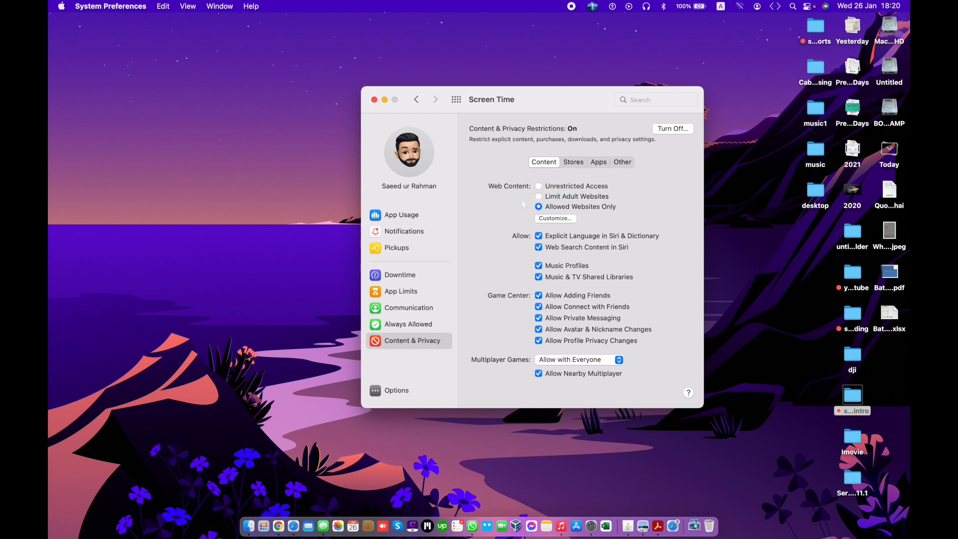
{"action": "left_click", "coordinate": [551, 189]}
{"action": "left_click", "coordinate": [575, 201]}
{"action": "left_click", "coordinate": [568, 221]}
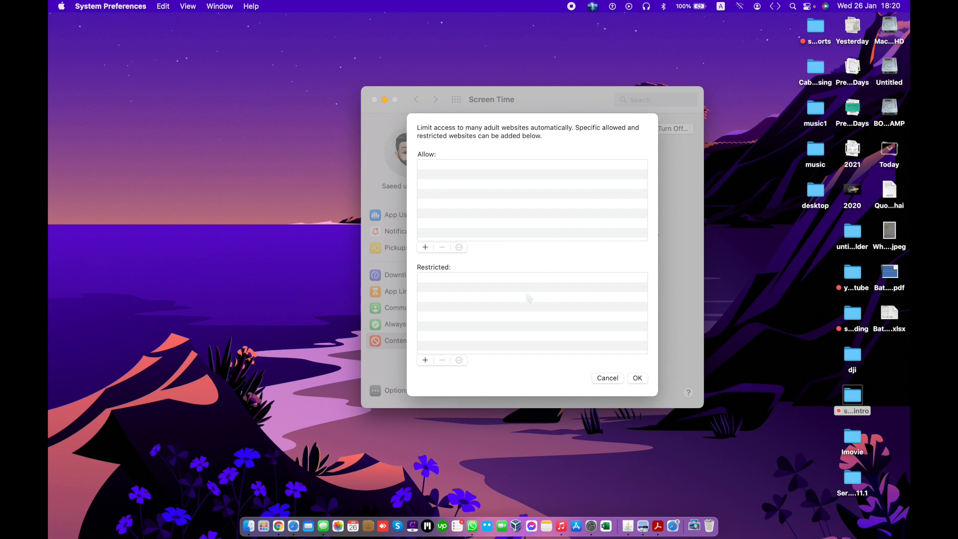
{"action": "left_click", "coordinate": [425, 247]}
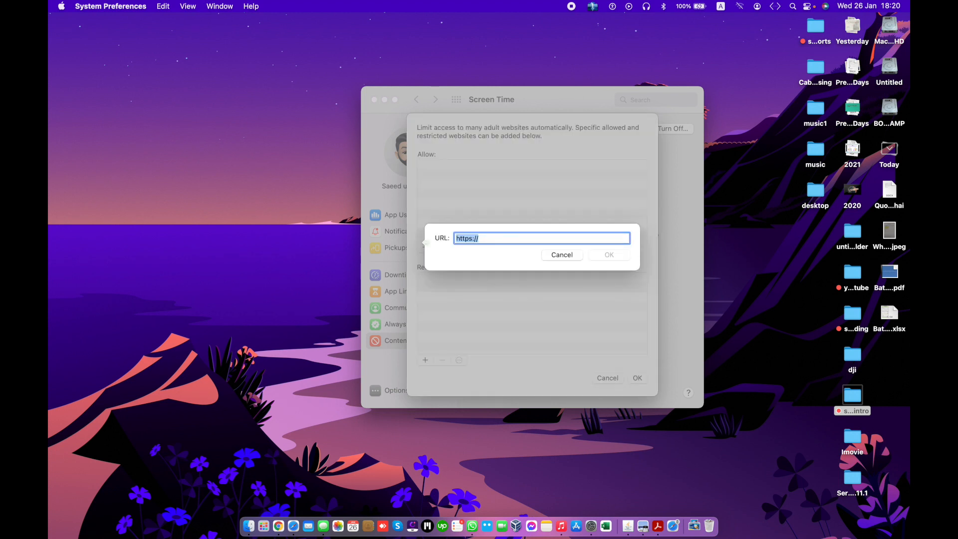
{"action": "left_click", "coordinate": [534, 238]}
{"action": "type", "text": "www"}
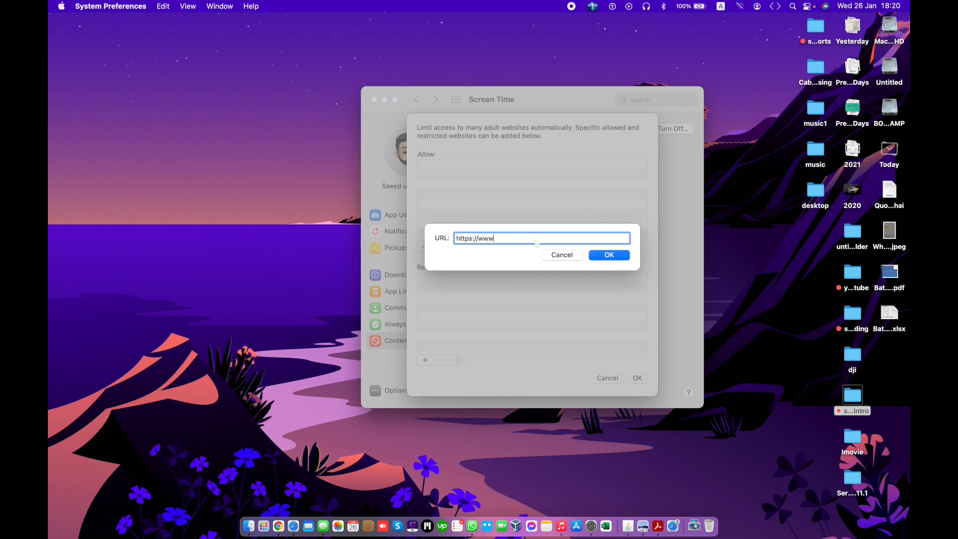
{"action": "type", "text": "faceook.com"}
{"action": "left_click", "coordinate": [598, 257]}
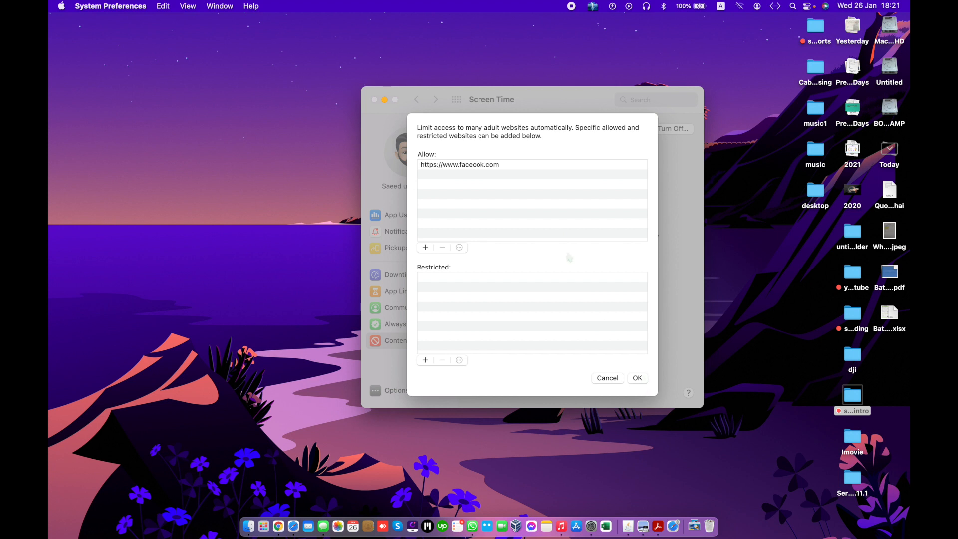
{"action": "left_click", "coordinate": [472, 166]}
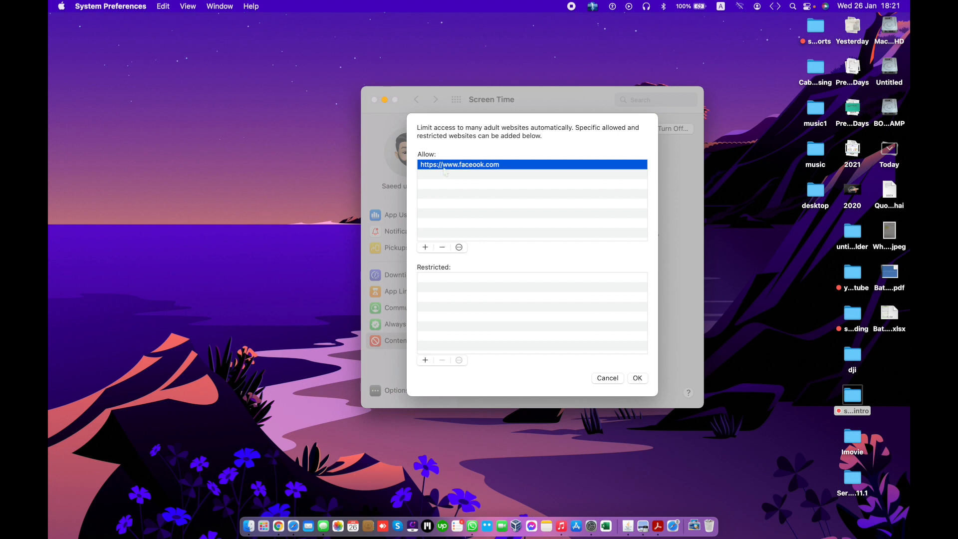
{"action": "left_click", "coordinate": [442, 247]}
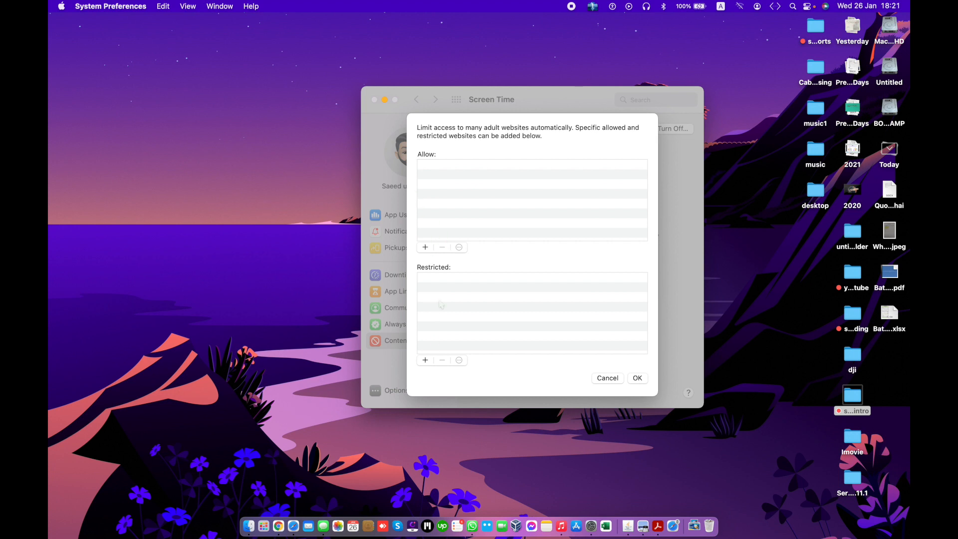
Begin adding a restricted website, entering 222 in its URL and erasing it.
{"action": "left_click", "coordinate": [425, 360]}
{"action": "left_click", "coordinate": [494, 240]}
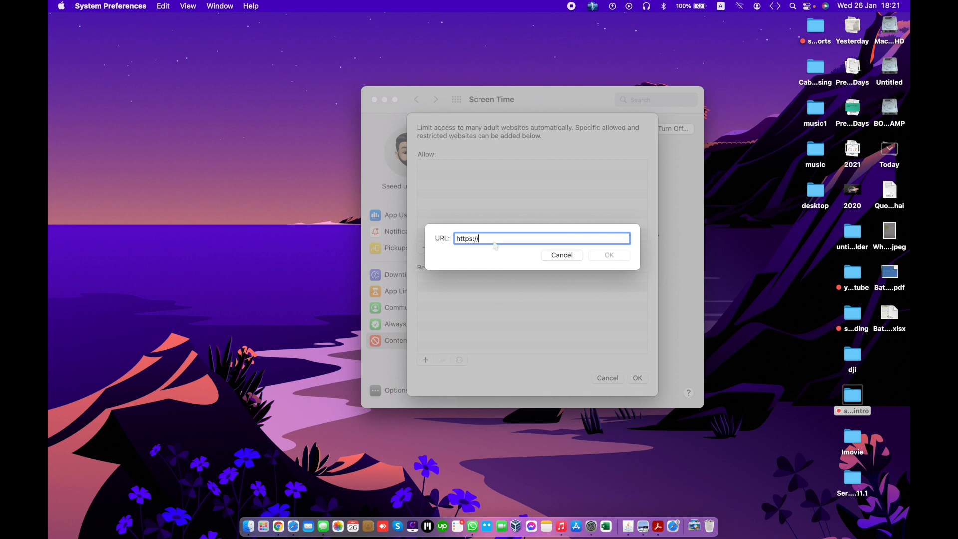
{"action": "type", "text": "222"}
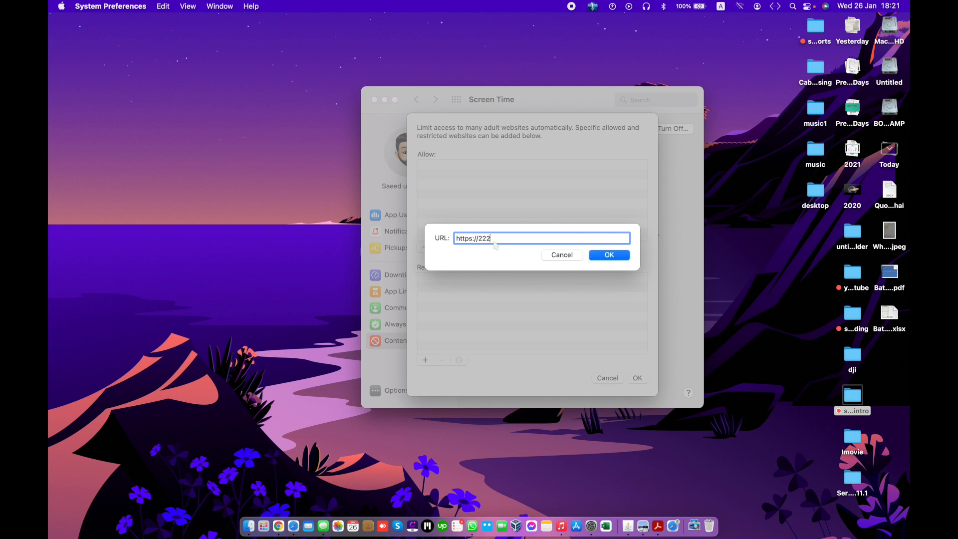
{"action": "key", "text": "BackSpace"}
{"action": "key", "text": "BackSpace"}
{"action": "key", "text": "BackSpace"}
{"action": "key", "text": "BackSpace"}
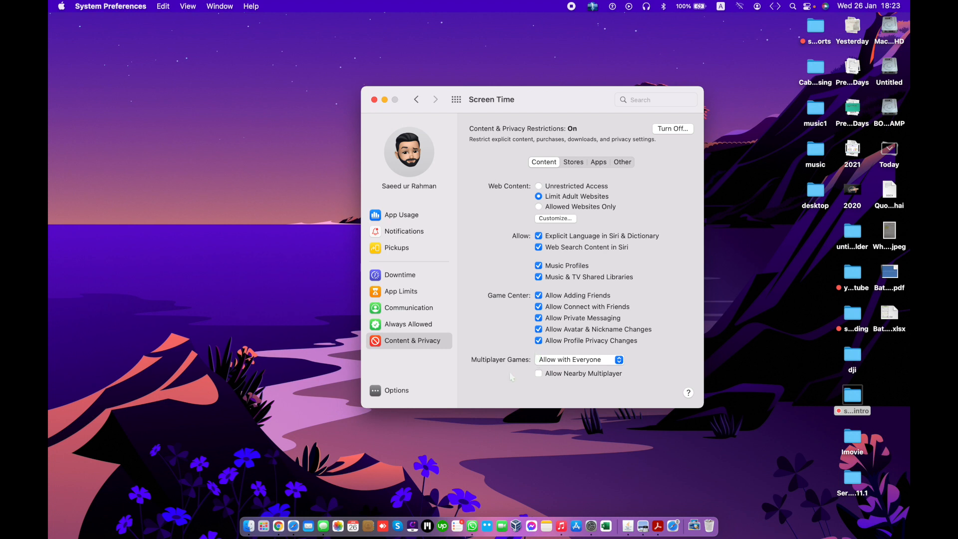
View the permission choices for Multiplayer Games and keep the current one.
{"action": "left_click", "coordinate": [566, 364]}
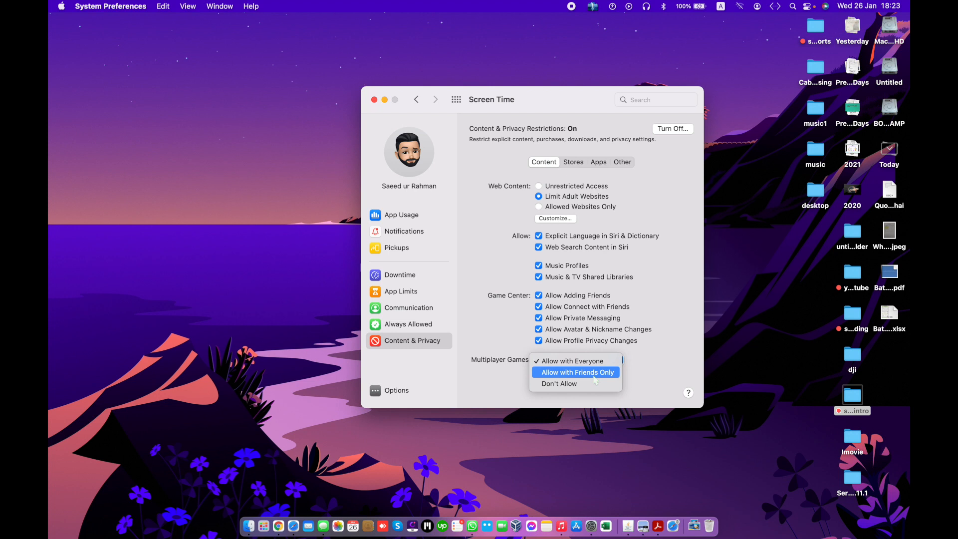
{"action": "left_click", "coordinate": [630, 383]}
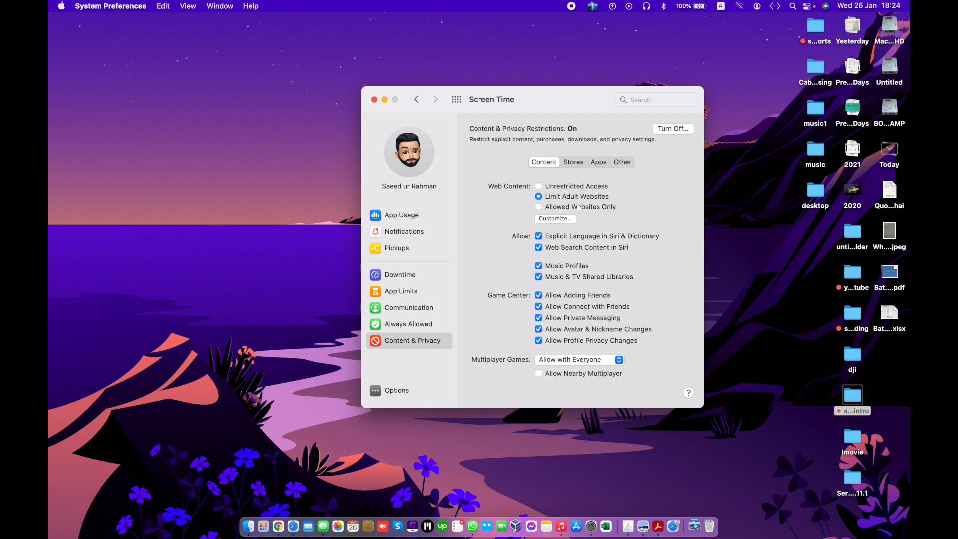
View the Stores restrictions and the rating choices for Movies, TV Shows and Apps, keeping each at its current setting.
{"action": "left_click", "coordinate": [575, 165]}
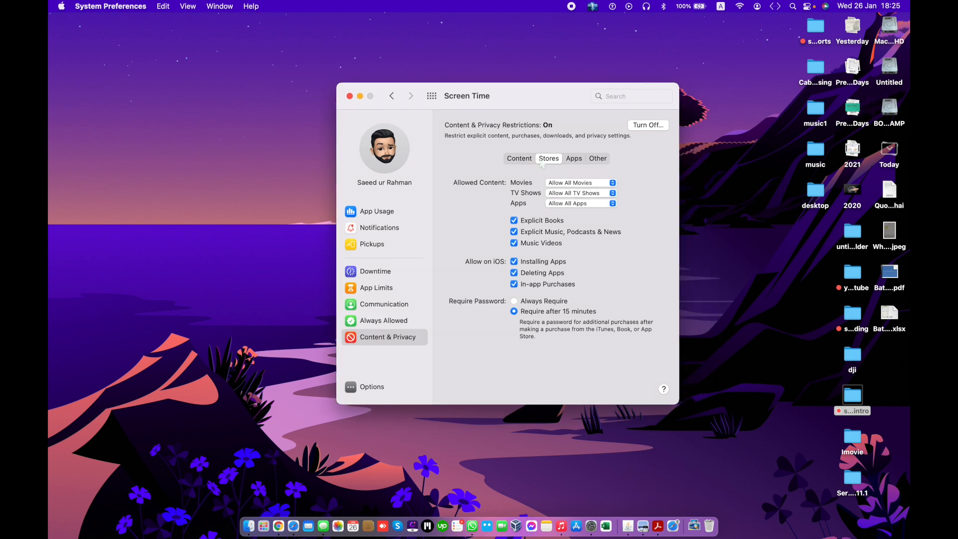
{"action": "left_click", "coordinate": [575, 183]}
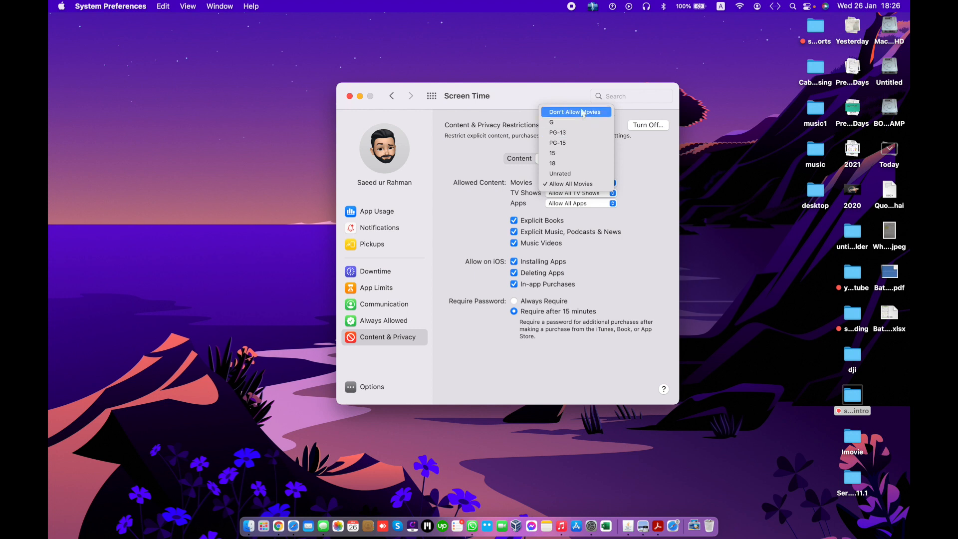
{"action": "left_click", "coordinate": [624, 191]}
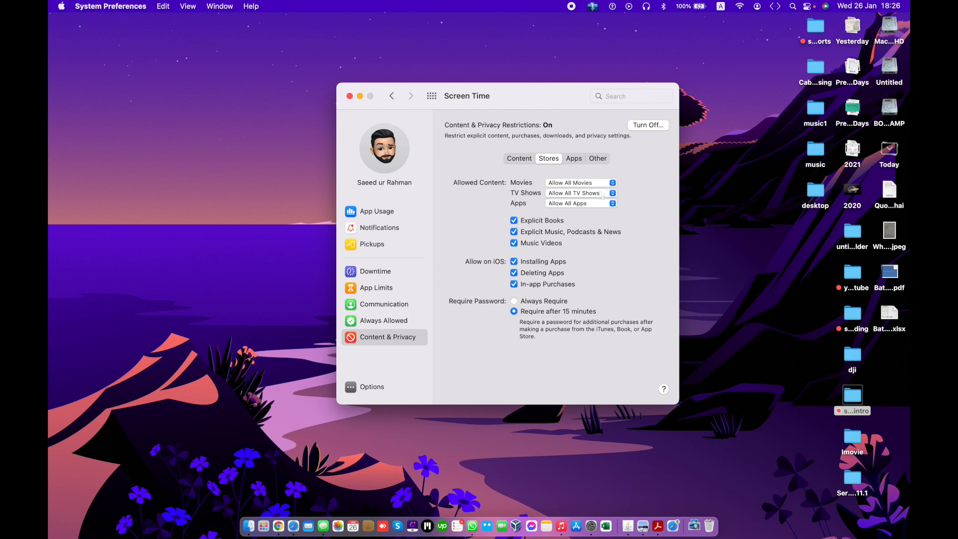
{"action": "left_click", "coordinate": [602, 194]}
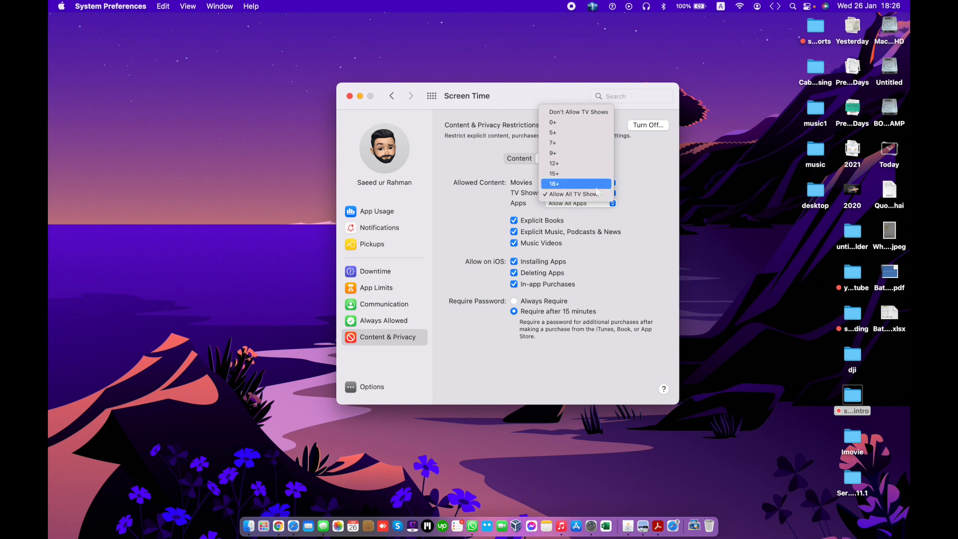
{"action": "left_click", "coordinate": [579, 204]}
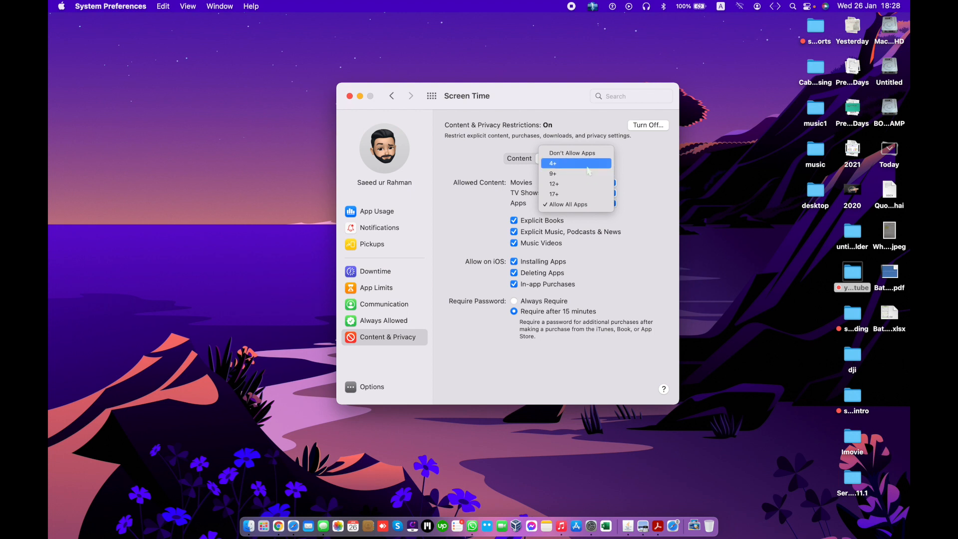
{"action": "left_click", "coordinate": [609, 253]}
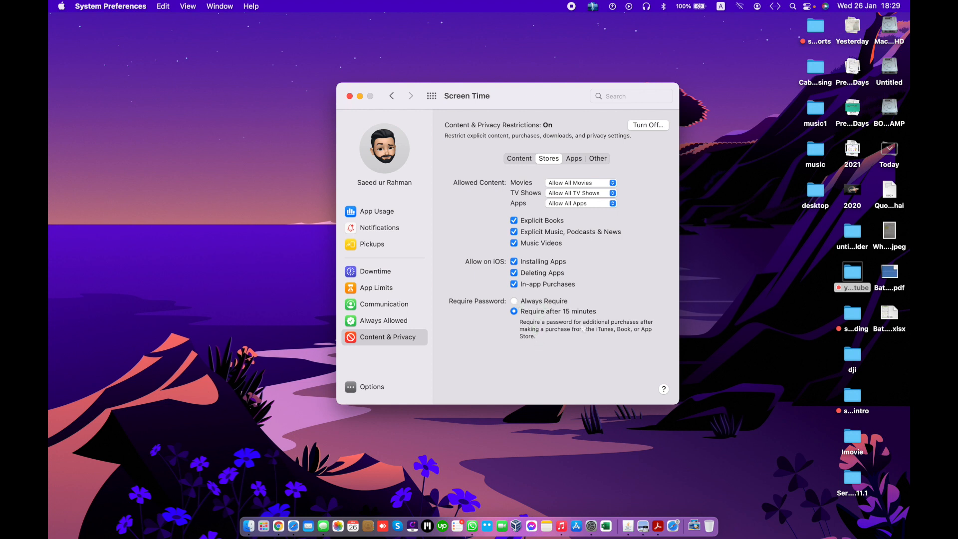
View the Apps restrictions and try the SharePlay permission by disallowing it and allowing it again.
{"action": "left_click", "coordinate": [574, 158]}
{"action": "left_click", "coordinate": [551, 159]}
{"action": "left_click", "coordinate": [574, 159]}
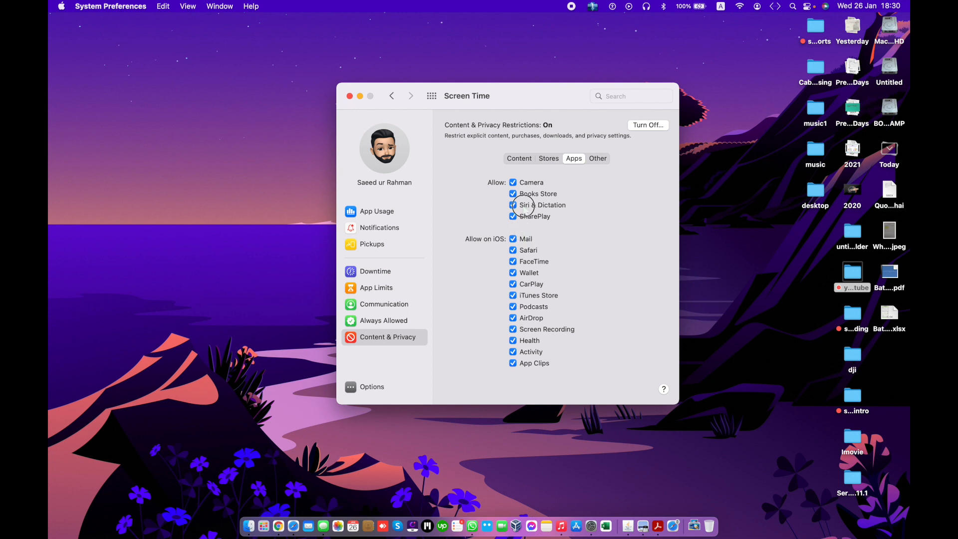
{"action": "left_click", "coordinate": [513, 216]}
{"action": "left_click", "coordinate": [513, 216]}
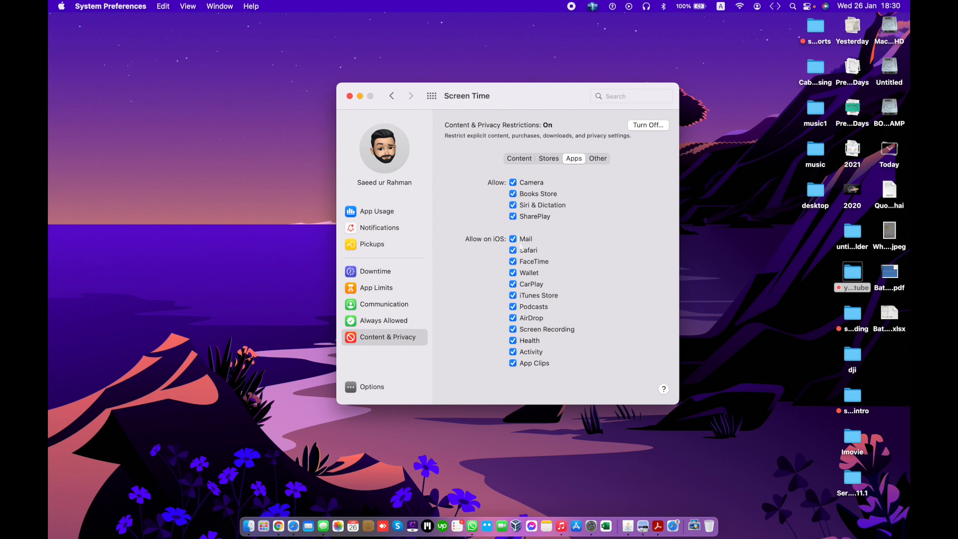